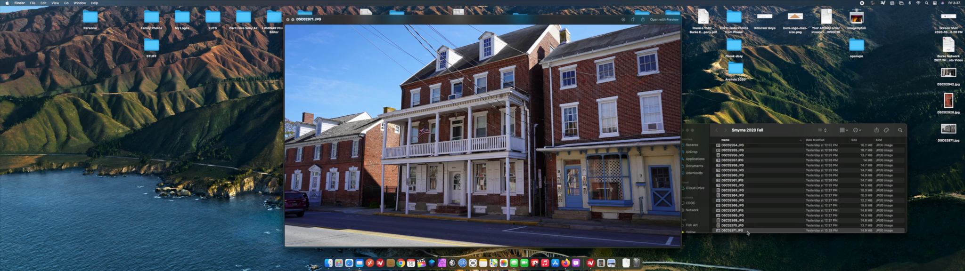
# Close the photo preview and open DSC02971.JPG from the Smyrna 2020 Fall folder in Affinity Photo.
pyautogui.press('space')
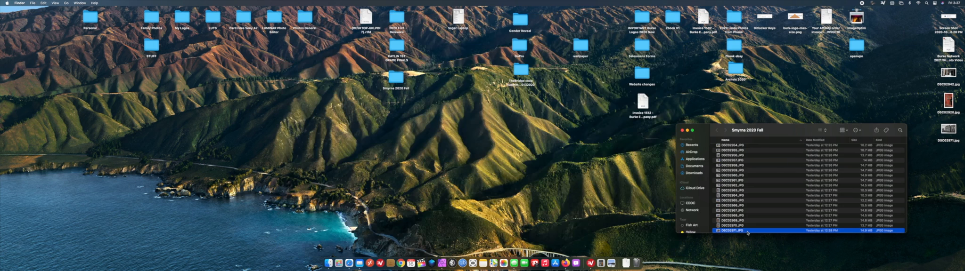
pyautogui.rightClick(748, 232)
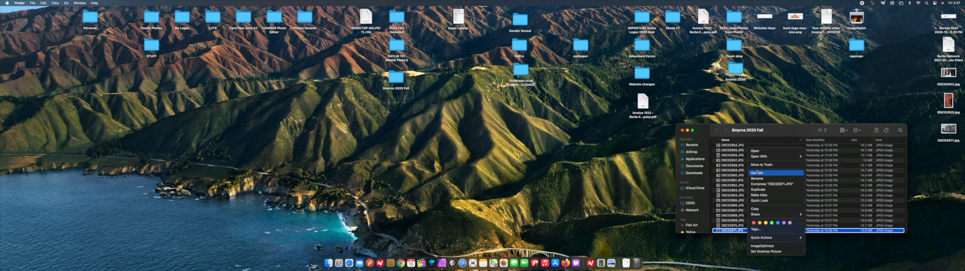
pyautogui.moveTo(755, 157)
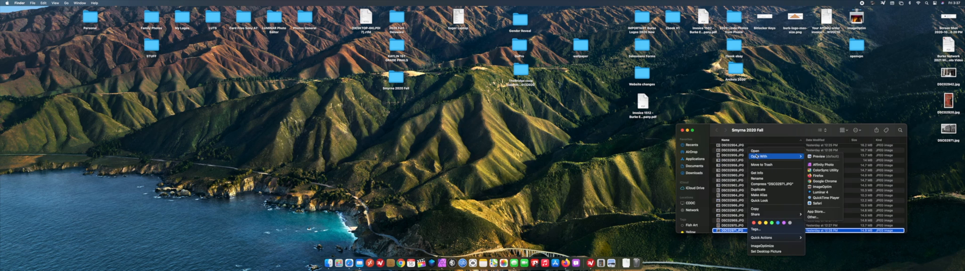
pyautogui.click(820, 165)
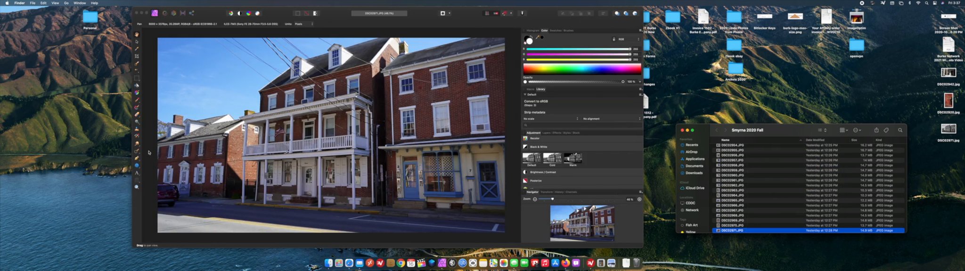
# Activate the Inpainting Brush tool for removing objects from the photo.
pyautogui.click(136, 152)
pyautogui.click(135, 152)
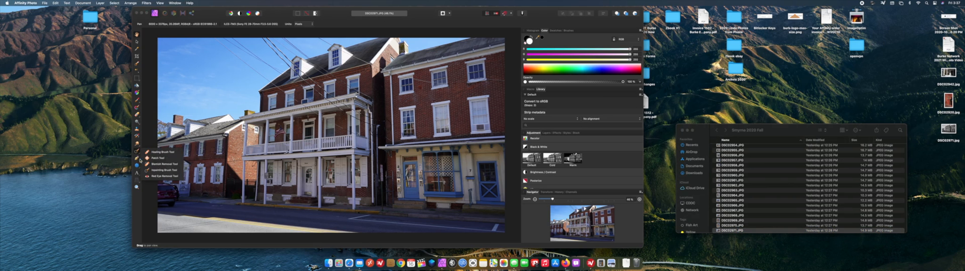
pyautogui.click(164, 170)
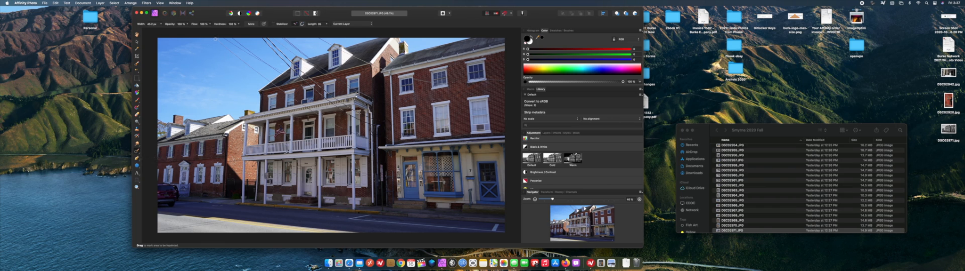
pyautogui.moveTo(214, 38); pyautogui.dragTo(269, 79)
pyautogui.moveTo(272, 84); pyautogui.dragTo(284, 93)
pyautogui.click(290, 96)
pyautogui.click(296, 100)
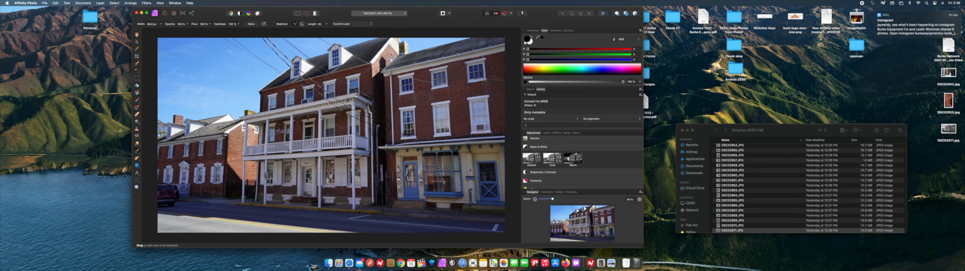
# Reduce the brush size and inpaint the wires crossing the upper porch windows and the porch's end column.
pyautogui.scroll(4, 321, 116)
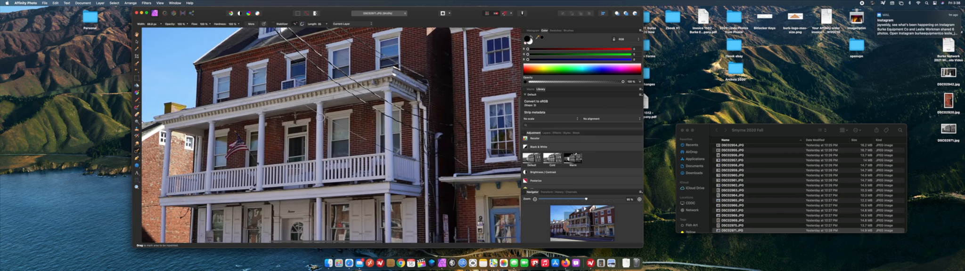
pyautogui.scroll(2, 320, 117)
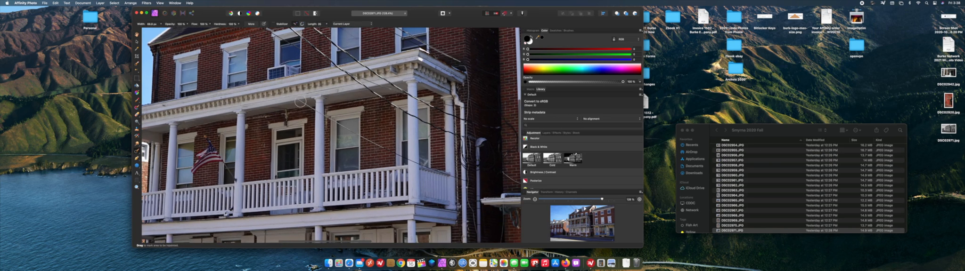
pyautogui.press('[')
pyautogui.press('[')
pyautogui.press('[')
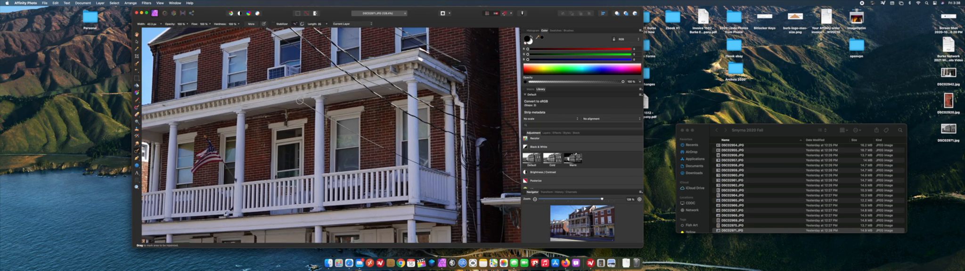
pyautogui.moveTo(299, 101); pyautogui.dragTo(356, 135)
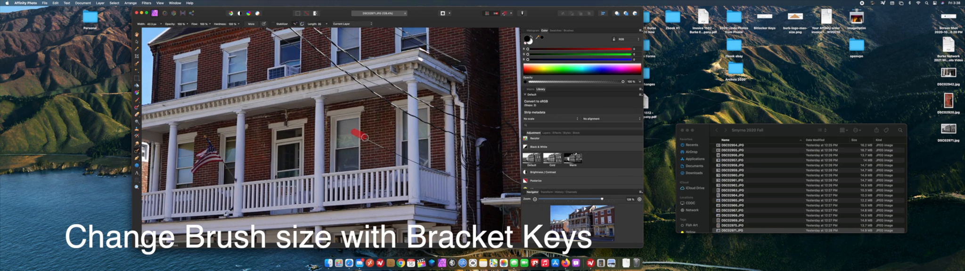
pyautogui.moveTo(421, 166)
pyautogui.mouseDown()
pyautogui.moveTo(452, 175)
pyautogui.moveTo(469, 168)
pyautogui.moveTo(461, 65)
pyautogui.mouseUp()
pyautogui.press('[')
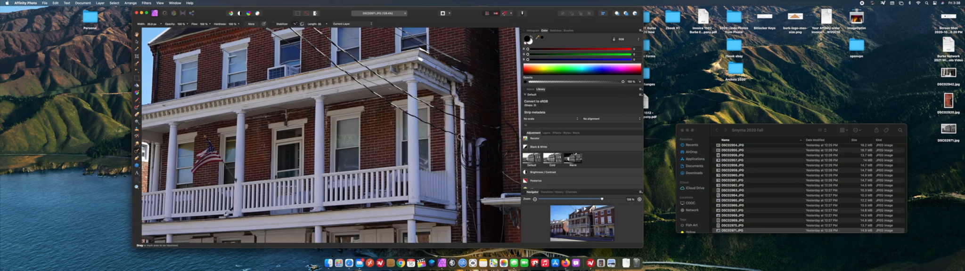
# Inpaint the wires around the porch's end and over the shaded wall beside it.
pyautogui.moveTo(460, 137); pyautogui.dragTo(404, 117)
pyautogui.moveTo(421, 101); pyautogui.dragTo(509, 129)
pyautogui.moveTo(491, 112)
pyautogui.mouseDown()
pyautogui.moveTo(416, 98)
pyautogui.moveTo(357, 60)
pyautogui.moveTo(407, 93)
pyautogui.moveTo(365, 88)
pyautogui.moveTo(406, 113)
pyautogui.mouseUp()
pyautogui.moveTo(352, 73); pyautogui.dragTo(406, 96)
# Inpaint the wires crossing the brickwork between the windows above the porch and the end of the porch cornice.
pyautogui.scroll(3, 377, 82)
pyautogui.moveTo(277, 59); pyautogui.dragTo(349, 99)
pyautogui.moveTo(349, 99); pyautogui.dragTo(319, 74)
pyautogui.moveTo(340, 91); pyautogui.dragTo(323, 75)
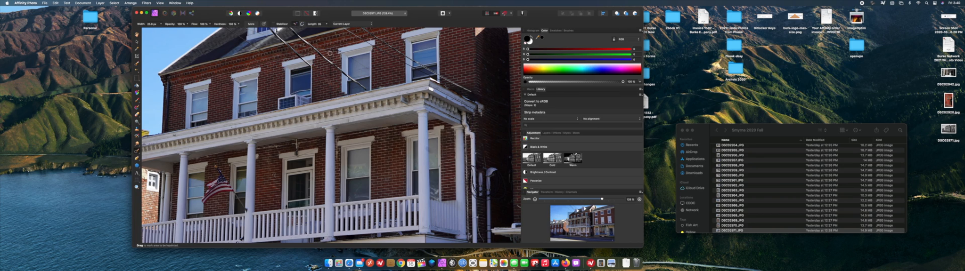
pyautogui.moveTo(330, 53); pyautogui.dragTo(330, 96)
pyautogui.moveTo(323, 58); pyautogui.dragTo(366, 89)
pyautogui.moveTo(322, 57)
pyautogui.mouseDown()
pyautogui.moveTo(290, 29)
pyautogui.moveTo(290, 43)
pyautogui.moveTo(325, 49)
pyautogui.mouseUp()
pyautogui.moveTo(344, 28); pyautogui.dragTo(447, 84)
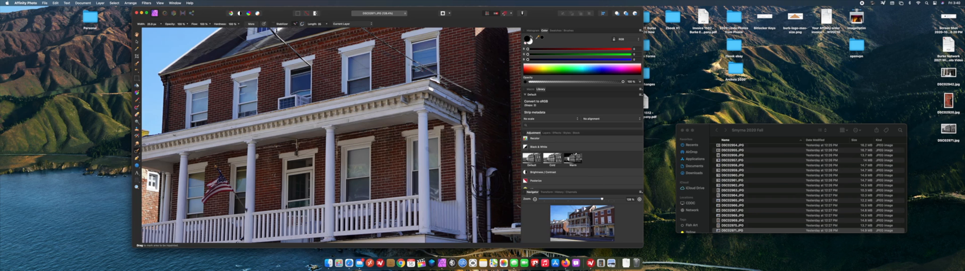
pyautogui.moveTo(421, 66); pyautogui.dragTo(465, 88)
# Inpaint the heavy cable below the first dormer and the wires crossing the sky beside the roof.
pyautogui.scroll(5, 330, 136)
pyautogui.hscroll(-5, 330, 136)
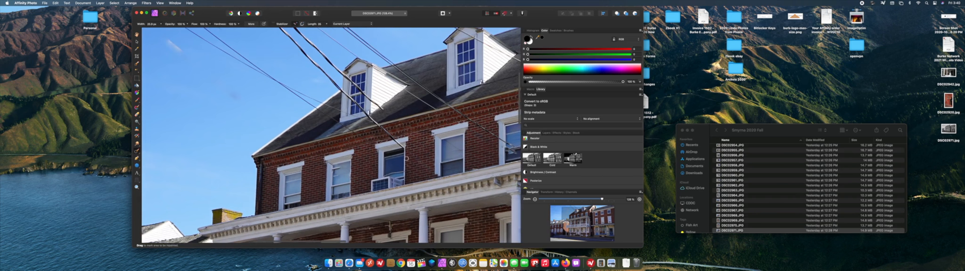
pyautogui.moveTo(404, 148); pyautogui.dragTo(364, 115)
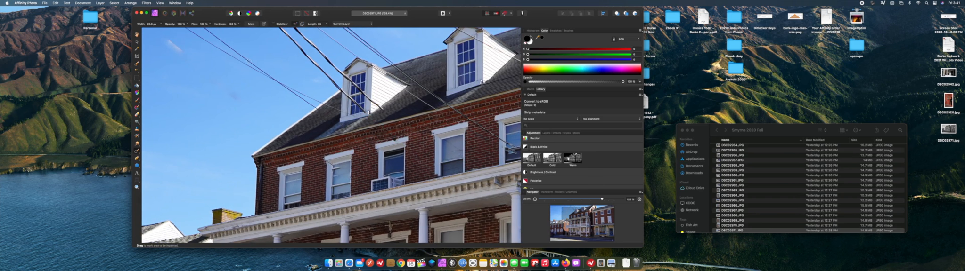
pyautogui.moveTo(248, 60); pyautogui.dragTo(320, 110)
pyautogui.moveTo(258, 71); pyautogui.dragTo(350, 113)
pyautogui.scroll(3, 393, 127)
pyautogui.moveTo(178, 69); pyautogui.dragTo(252, 113)
pyautogui.moveTo(154, 55); pyautogui.dragTo(258, 118)
# Inpaint the wires running from the photo's upper edge across the sky and past the first dormer.
pyautogui.hscroll(-5, 197, 84)
pyautogui.scroll(1, 197, 85)
pyautogui.hscroll(6, 197, 84)
pyautogui.moveTo(246, 72)
pyautogui.mouseDown()
pyautogui.moveTo(347, 173)
pyautogui.moveTo(359, 165)
pyautogui.moveTo(301, 112)
pyautogui.mouseUp()
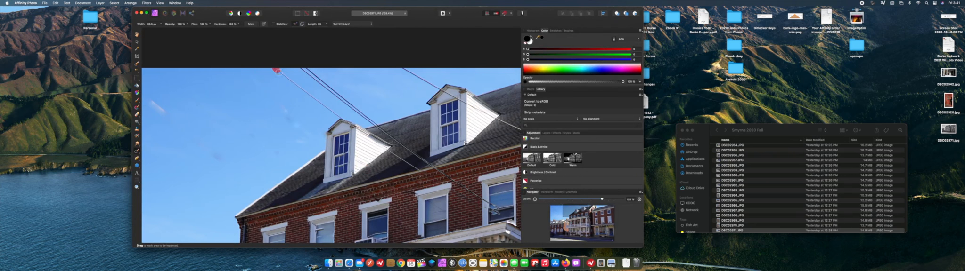
pyautogui.moveTo(275, 69); pyautogui.dragTo(340, 119)
pyautogui.moveTo(359, 135); pyautogui.dragTo(422, 173)
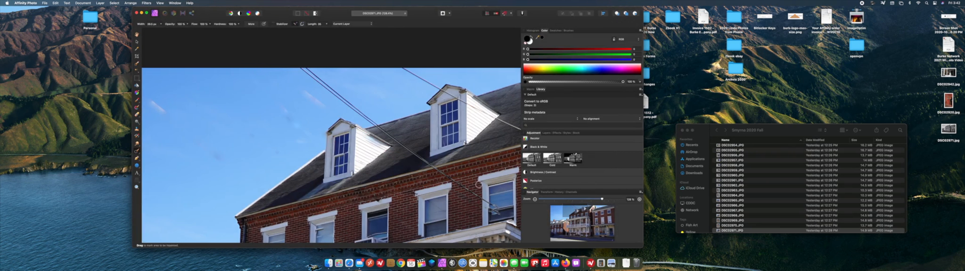
pyautogui.moveTo(301, 69); pyautogui.dragTo(379, 126)
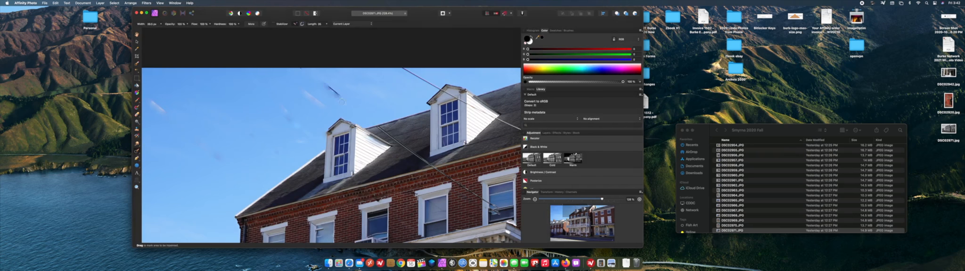
# Inpaint the dark smudge and leftover traces in the sky above the first dormer.
pyautogui.moveTo(344, 101); pyautogui.dragTo(321, 82)
pyautogui.moveTo(280, 115); pyautogui.dragTo(308, 115)
pyautogui.moveTo(319, 89)
pyautogui.mouseDown()
pyautogui.moveTo(339, 89)
pyautogui.moveTo(344, 76)
pyautogui.mouseUp()
# Inpaint the wires running between the dormers down to the window and across the second dormer's roof.
pyautogui.scroll(-3, 396, 146)
pyautogui.moveTo(341, 94); pyautogui.dragTo(426, 155)
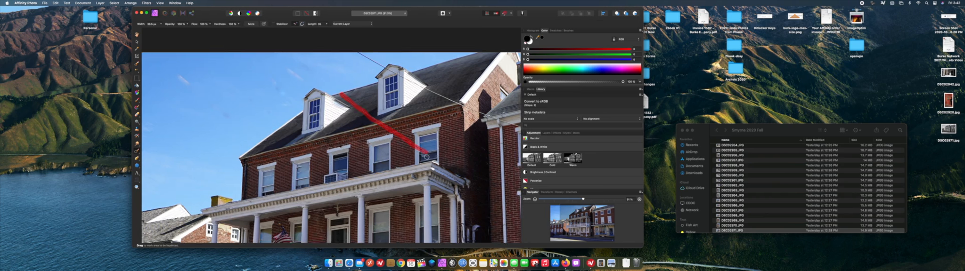
pyautogui.moveTo(352, 50); pyautogui.dragTo(486, 116)
# Inpaint the wires crossing the neighbouring building's brick wall between its two rows of windows.
pyautogui.hscroll(2, 476, 133)
pyautogui.moveTo(463, 129); pyautogui.dragTo(512, 142)
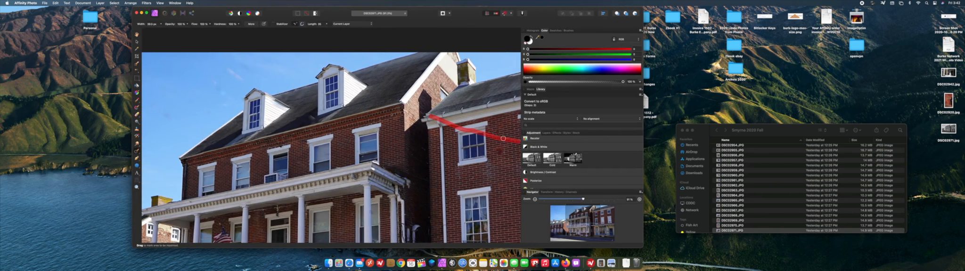
pyautogui.hscroll(8, 513, 141)
pyautogui.moveTo(331, 141); pyautogui.dragTo(361, 145)
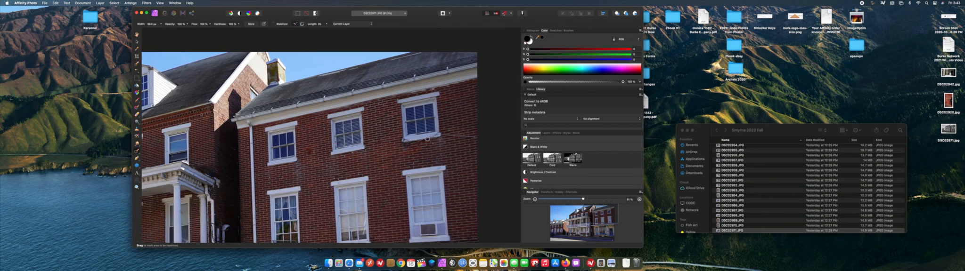
pyautogui.moveTo(440, 133)
pyautogui.mouseDown()
pyautogui.moveTo(480, 138)
pyautogui.moveTo(398, 149)
pyautogui.moveTo(372, 238)
pyautogui.mouseUp()
# Inpaint the cable running along the brick wall just above the storefront roof.
pyautogui.scroll(-3, 409, 210)
pyautogui.scroll(-5, 409, 210)
pyautogui.hscroll(2, 409, 210)
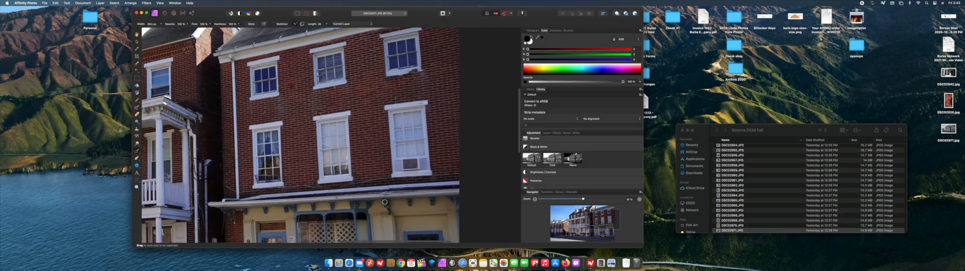
pyautogui.moveTo(239, 193); pyautogui.dragTo(387, 181)
pyautogui.hscroll(-5, 334, 200)
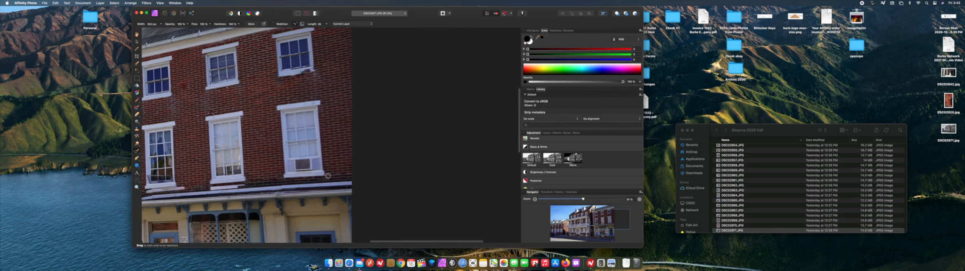
# Inpaint the pipes and leftover fragments in the dark alley between the two buildings.
pyautogui.scroll(-4, 302, 131)
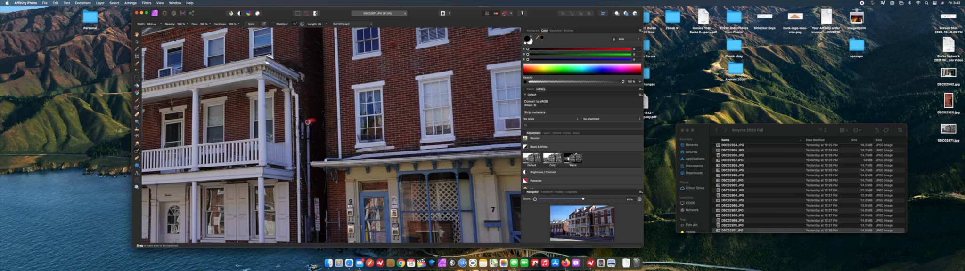
pyautogui.moveTo(308, 122); pyautogui.dragTo(309, 213)
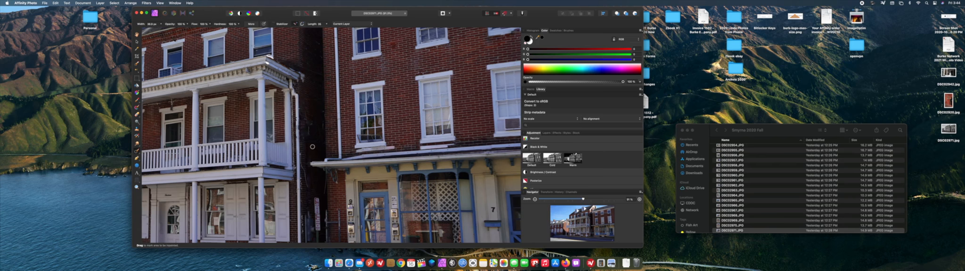
pyautogui.scroll(-5, 312, 146)
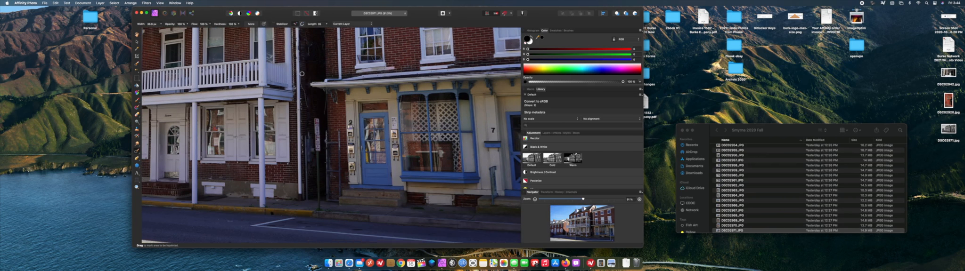
pyautogui.moveTo(302, 74); pyautogui.dragTo(307, 108)
pyautogui.moveTo(326, 85); pyautogui.dragTo(324, 113)
pyautogui.scroll(-1, 323, 124)
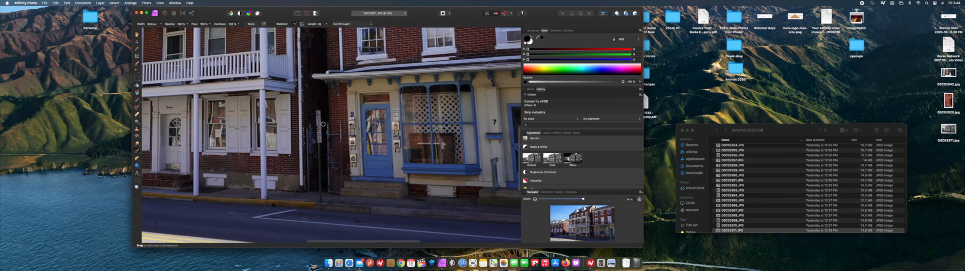
# Enlarge the brush and inpaint the street sign and its post in front of the alley.
pyautogui.scroll(5, 323, 124)
pyautogui.hscroll(3, 323, 125)
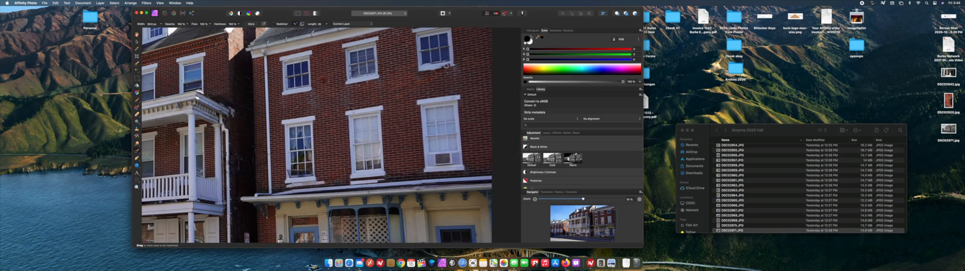
pyautogui.scroll(-5, 377, 102)
pyautogui.hscroll(-2, 376, 102)
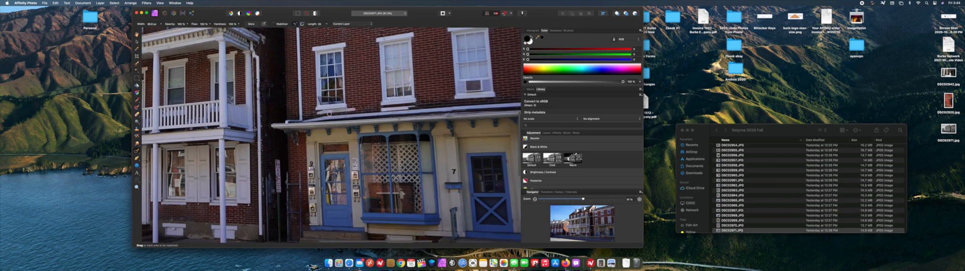
pyautogui.scroll(-1, 325, 118)
pyautogui.press(']')
pyautogui.press(']')
pyautogui.press(']')
pyautogui.press(']')
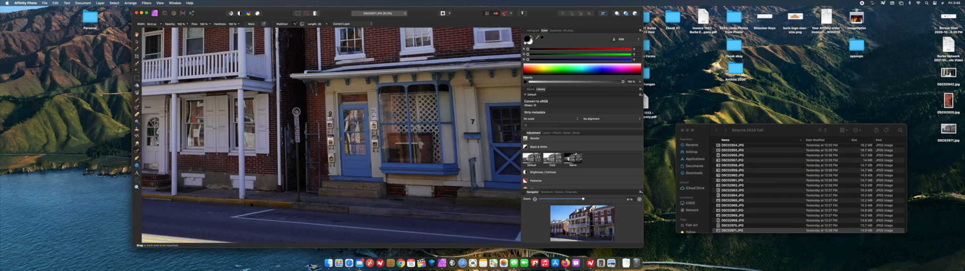
pyautogui.moveTo(296, 112); pyautogui.dragTo(298, 198)
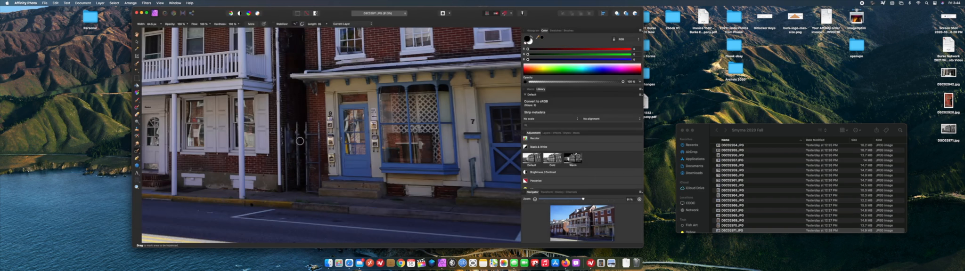
# Inpaint the remaining light traces and the brick edge in the alley where the signpost stood.
pyautogui.moveTo(297, 138); pyautogui.dragTo(297, 188)
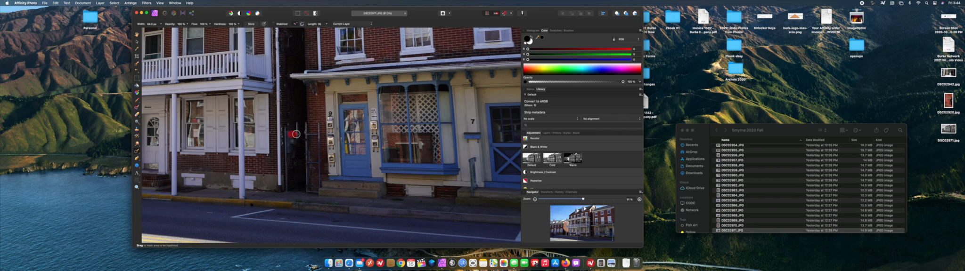
pyautogui.moveTo(295, 134); pyautogui.dragTo(298, 155)
pyautogui.moveTo(294, 137)
pyautogui.mouseDown()
pyautogui.moveTo(290, 167)
pyautogui.moveTo(288, 130)
pyautogui.moveTo(286, 189)
pyautogui.mouseUp()
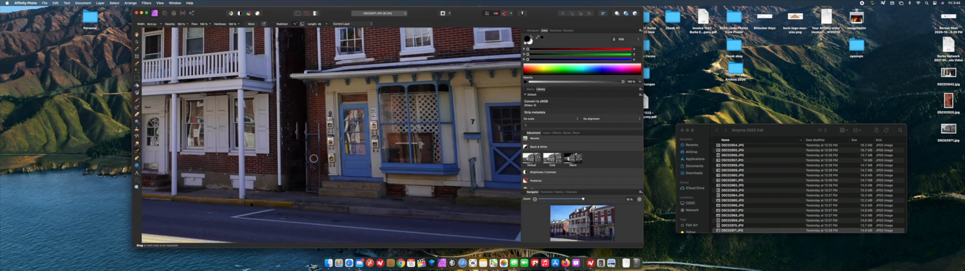
pyautogui.moveTo(298, 142); pyautogui.dragTo(297, 124)
# Shrink the brush and inpaint the leftover marks on the brick edge beside the dark alley.
pyautogui.press('[')
pyautogui.moveTo(306, 126)
pyautogui.mouseDown()
pyautogui.moveTo(314, 193)
pyautogui.moveTo(318, 121)
pyautogui.moveTo(315, 139)
pyautogui.moveTo(305, 136)
pyautogui.mouseUp()
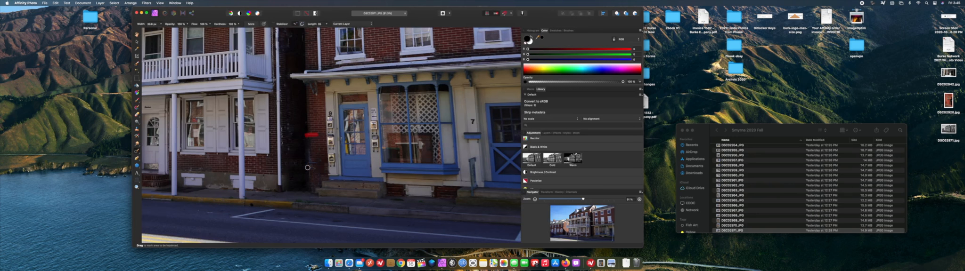
pyautogui.moveTo(308, 153); pyautogui.dragTo(317, 163)
# Inpaint the wire crossing the front of the small brick house on the far left and the traces on its side wall.
pyautogui.hscroll(3, 317, 129)
pyautogui.scroll(10, 318, 130)
pyautogui.hscroll(8, 318, 130)
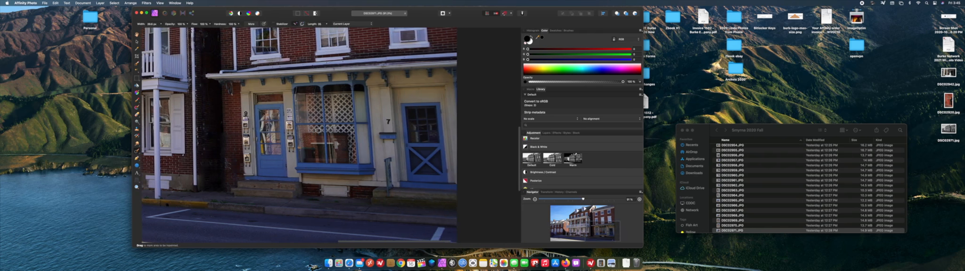
pyautogui.scroll(10, 318, 131)
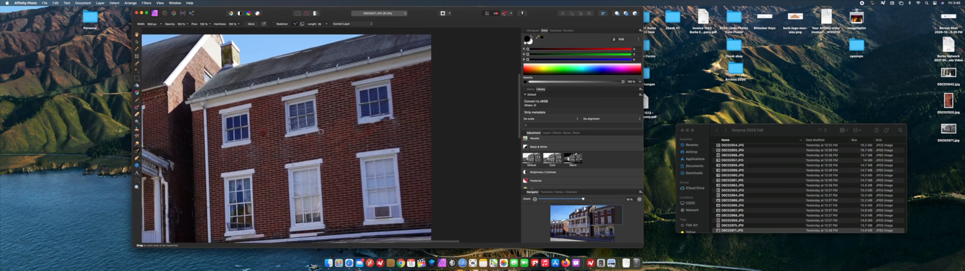
pyautogui.hscroll(3, 348, 156)
pyautogui.scroll(-5, 349, 156)
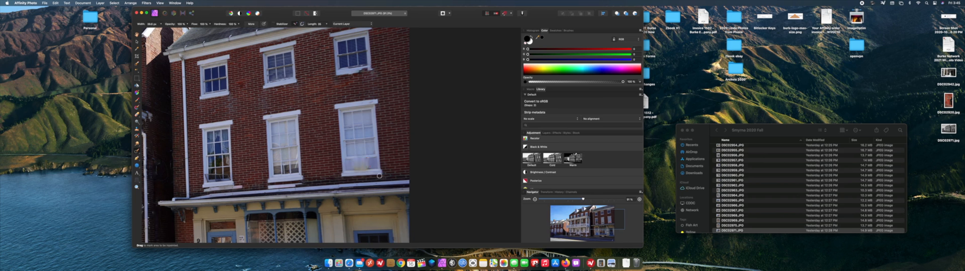
pyautogui.hscroll(-15, 380, 176)
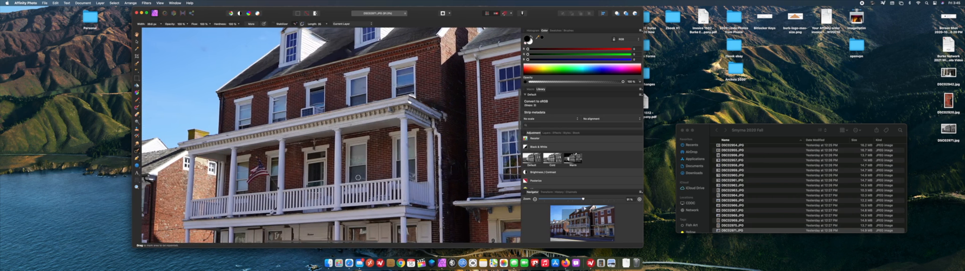
pyautogui.scroll(-10, 318, 176)
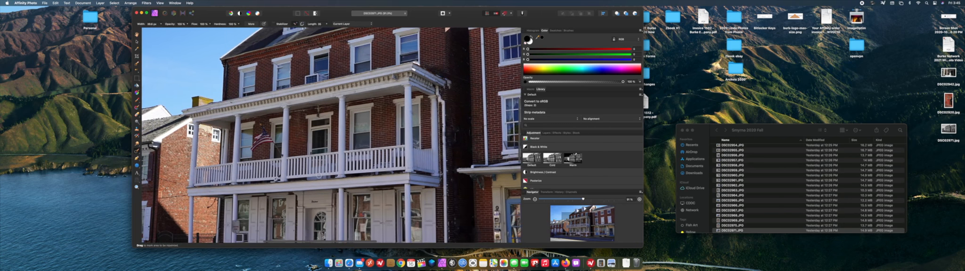
pyautogui.hscroll(-10, 325, 178)
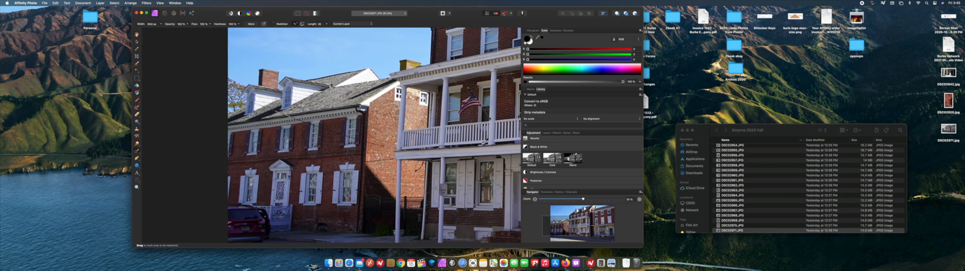
pyautogui.moveTo(227, 91); pyautogui.dragTo(382, 145)
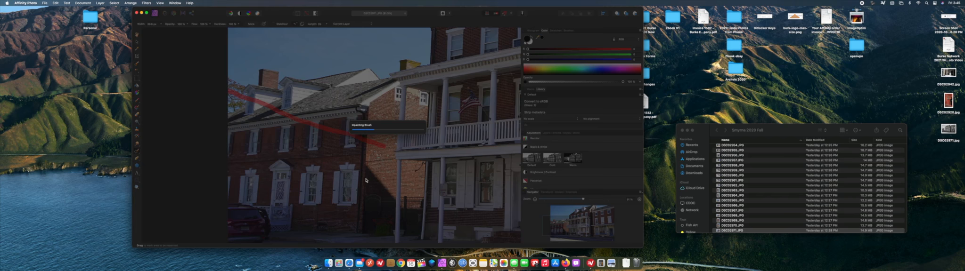
pyautogui.moveTo(368, 162); pyautogui.dragTo(389, 158)
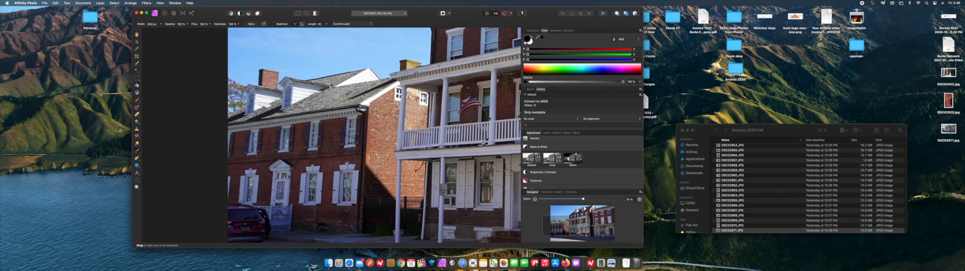
# Inpaint the utility box and small distracting details on the ground-floor wall behind the porch columns.
pyautogui.click(415, 165)
pyautogui.moveTo(417, 163); pyautogui.dragTo(421, 162)
pyautogui.hscroll(5, 408, 188)
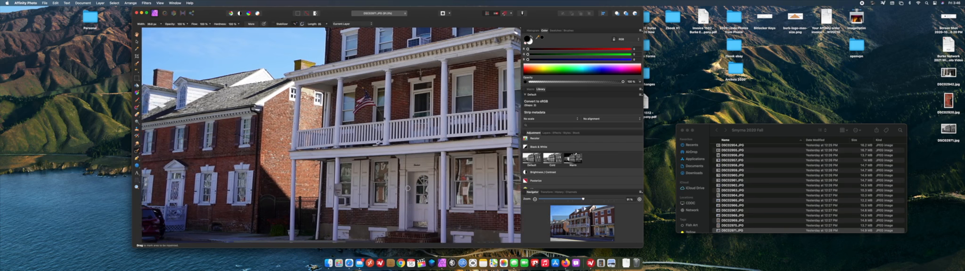
pyautogui.hscroll(2, 408, 188)
pyautogui.moveTo(299, 194); pyautogui.dragTo(301, 194)
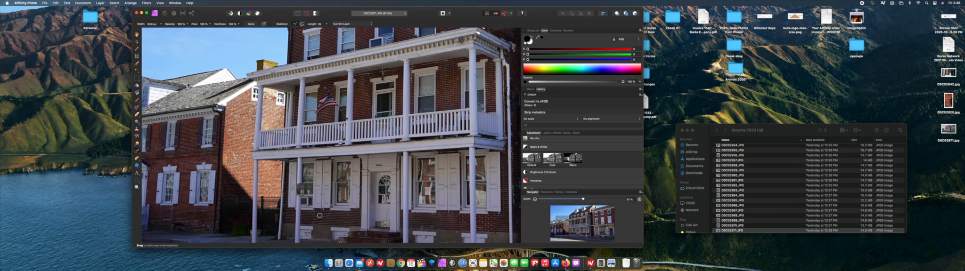
pyautogui.moveTo(310, 200)
pyautogui.mouseDown()
pyautogui.moveTo(303, 204)
pyautogui.moveTo(311, 203)
pyautogui.mouseUp()
pyautogui.moveTo(424, 192); pyautogui.dragTo(427, 191)
# Inpaint the small fixture above the upper porch door and the air conditioner in the window above the porch roof.
pyautogui.scroll(5, 436, 201)
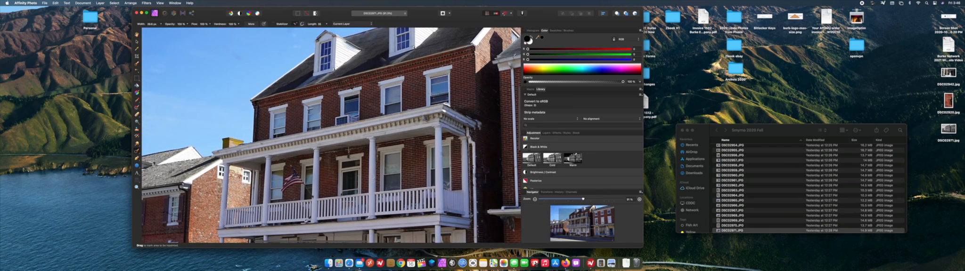
pyautogui.moveTo(348, 152); pyautogui.dragTo(348, 150)
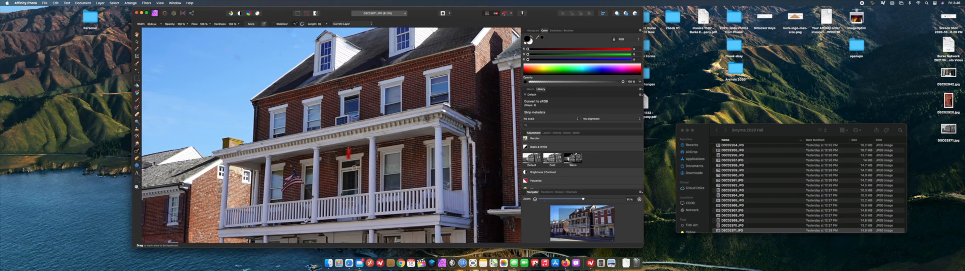
pyautogui.moveTo(340, 119)
pyautogui.mouseDown()
pyautogui.moveTo(356, 120)
pyautogui.moveTo(339, 121)
pyautogui.mouseUp()
# Inpaint the white parking lines on the road in front of the storefront.
pyautogui.scroll(5, 387, 144)
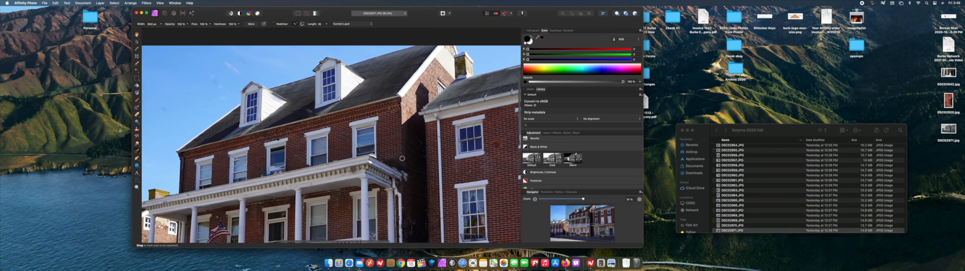
pyautogui.scroll(-10, 401, 158)
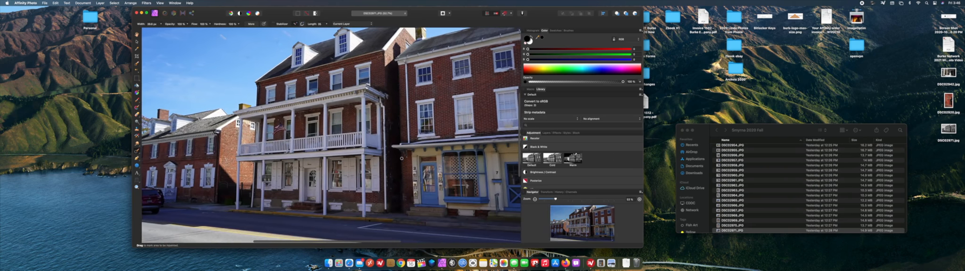
pyautogui.hscroll(5, 402, 158)
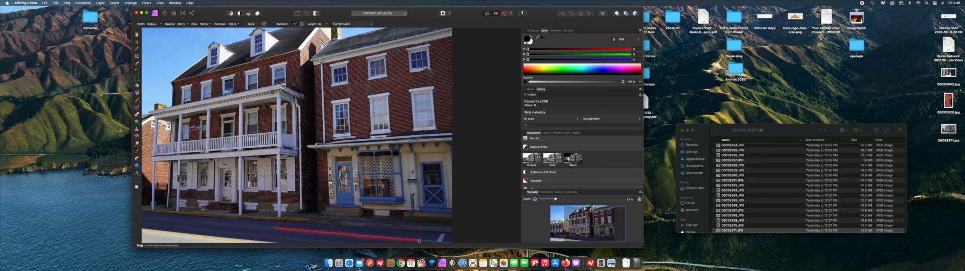
pyautogui.moveTo(419, 241); pyautogui.dragTo(419, 242)
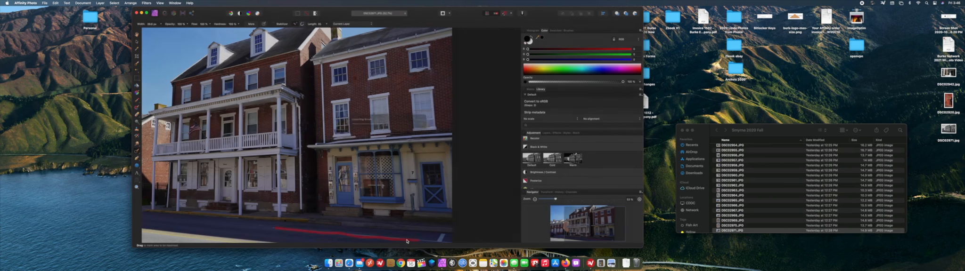
pyautogui.moveTo(384, 239); pyautogui.dragTo(368, 236)
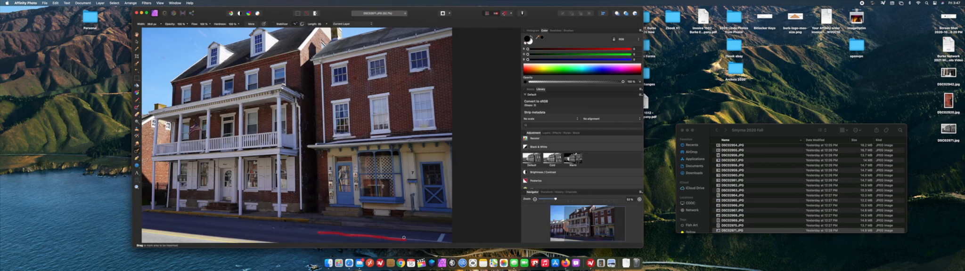
pyautogui.moveTo(404, 237)
pyautogui.mouseDown()
pyautogui.moveTo(395, 238)
pyautogui.moveTo(406, 239)
pyautogui.mouseUp()
pyautogui.moveTo(427, 232); pyautogui.dragTo(426, 232)
pyautogui.moveTo(442, 238); pyautogui.dragTo(449, 245)
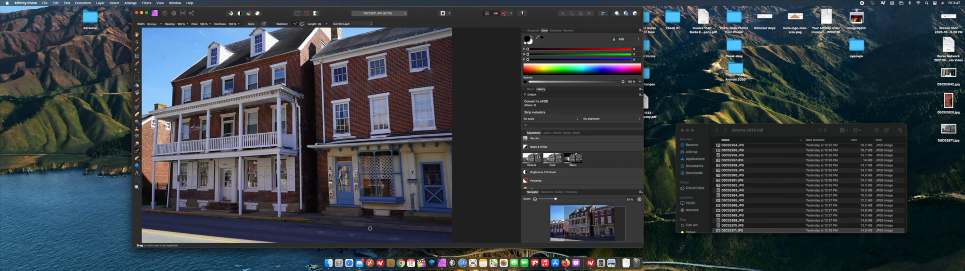
# Enlarge the brush and inpaint the light line along the near edge of the road in front of the porch building.
pyautogui.scroll(-2, 370, 229)
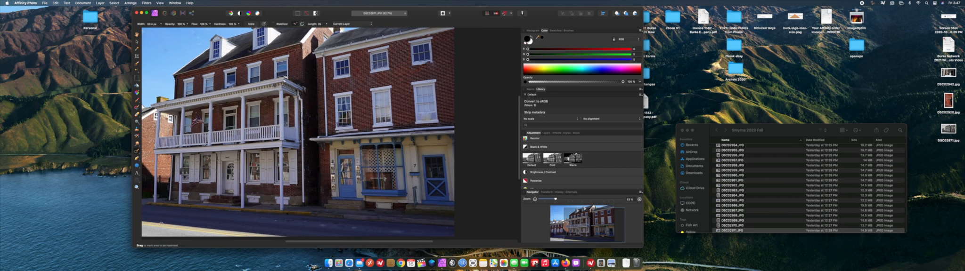
pyautogui.press(']')
pyautogui.press(']')
pyautogui.press(']')
pyautogui.press(']')
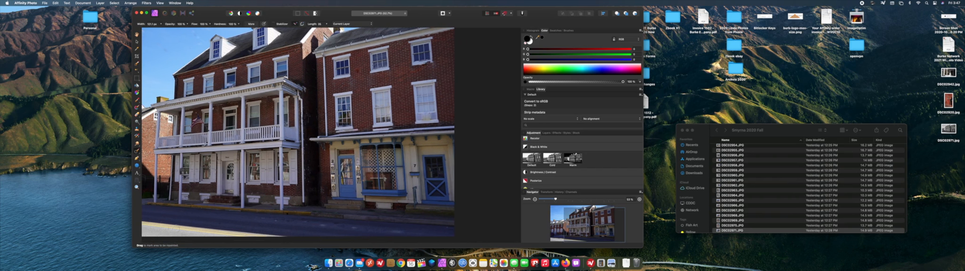
pyautogui.moveTo(146, 222); pyautogui.dragTo(284, 241)
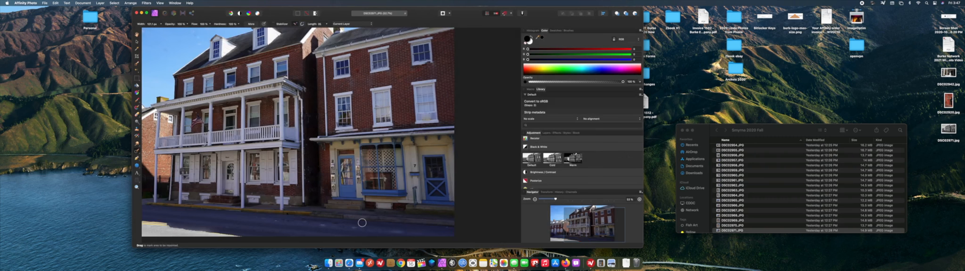
# Shrink the brush and inpaint the house number and the two mailboxes on the wall left of the blue storefront door.
pyautogui.scroll(5, 351, 214)
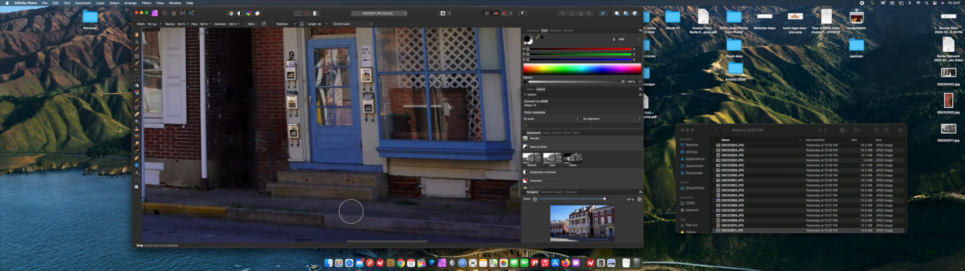
pyautogui.scroll(5, 351, 211)
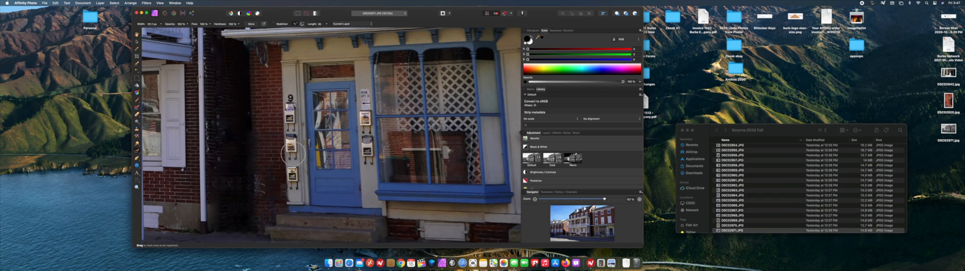
pyautogui.press('[')
pyautogui.press('[')
pyautogui.moveTo(294, 187); pyautogui.dragTo(293, 168)
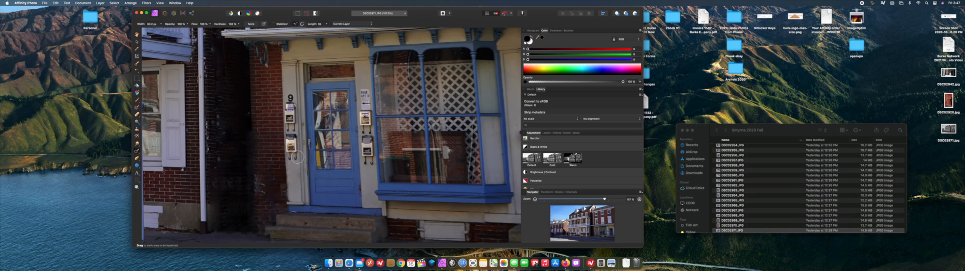
pyautogui.moveTo(292, 158); pyautogui.dragTo(291, 142)
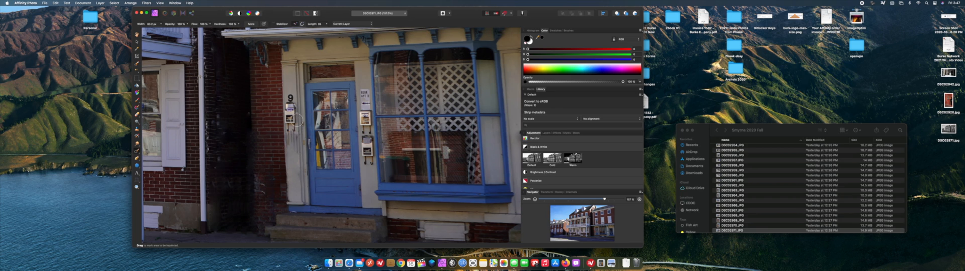
pyautogui.moveTo(290, 99); pyautogui.dragTo(291, 101)
# Inpaint the sign, the mailbox and the leftover traces around the lamp on the wall right of the blue storefront door.
pyautogui.moveTo(365, 92); pyautogui.dragTo(365, 105)
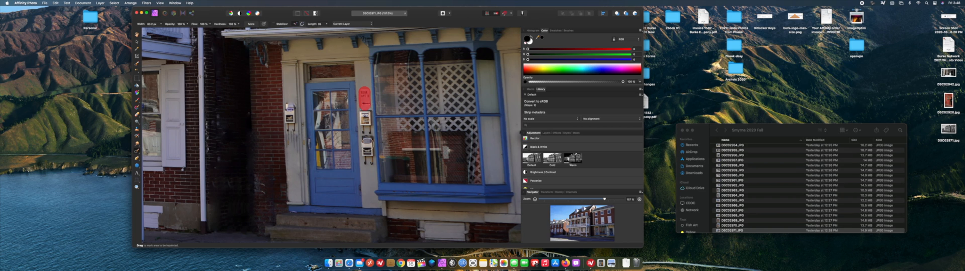
pyautogui.moveTo(367, 166); pyautogui.dragTo(367, 140)
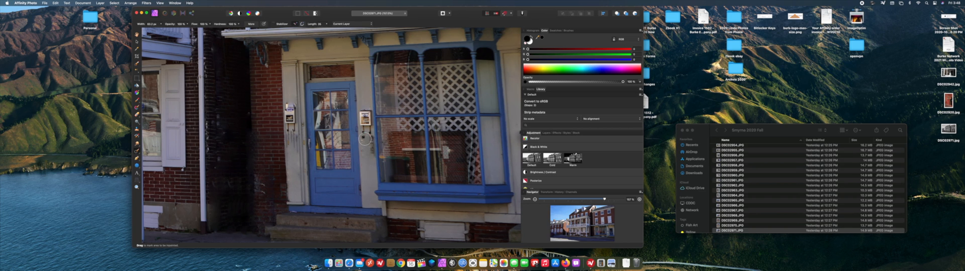
pyautogui.moveTo(371, 140); pyautogui.dragTo(371, 152)
pyautogui.hscroll(10, 414, 193)
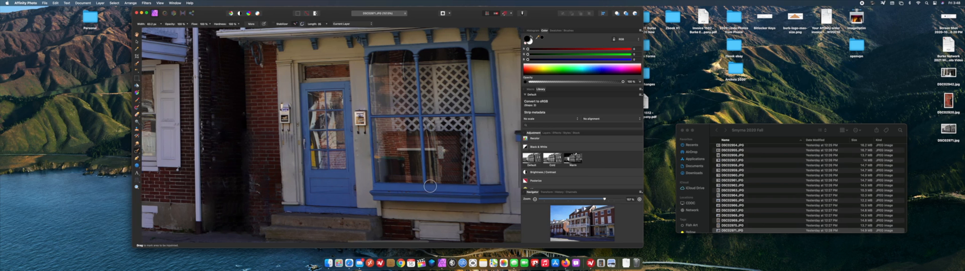
pyautogui.moveTo(373, 119); pyautogui.dragTo(365, 115)
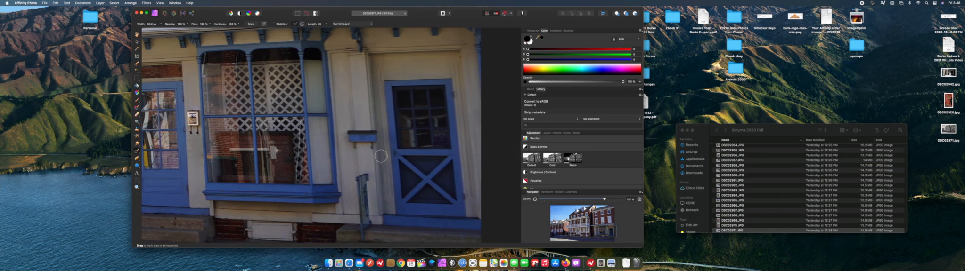
# Inpaint the small spot in the sky next to the roof of the porch building.
pyautogui.hscroll(5, 376, 158)
pyautogui.scroll(-15, 376, 158)
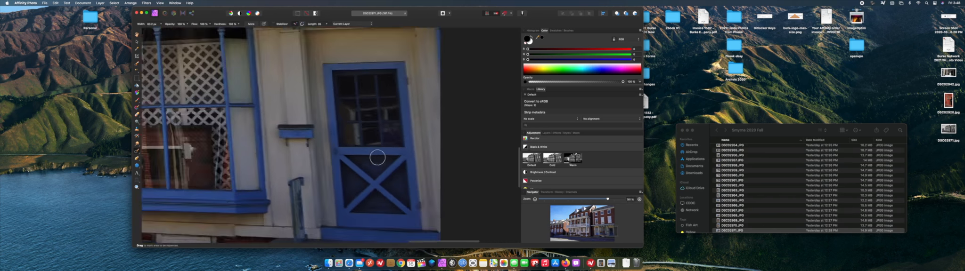
pyautogui.hscroll(-4, 377, 158)
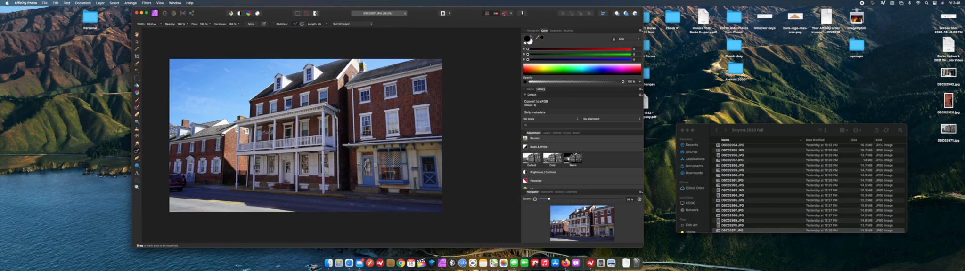
pyautogui.moveTo(238, 80); pyautogui.dragTo(244, 85)
# Inpaint the remaining traces around the leftmost window just above the storefront roof.
pyautogui.hscroll(2, 356, 163)
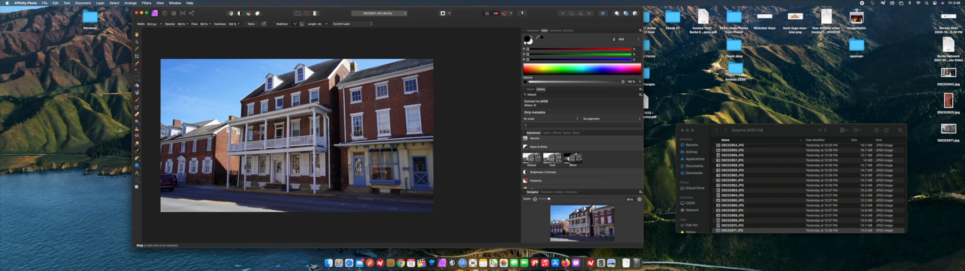
pyautogui.moveTo(352, 135); pyautogui.dragTo(363, 136)
pyautogui.scroll(5, 371, 160)
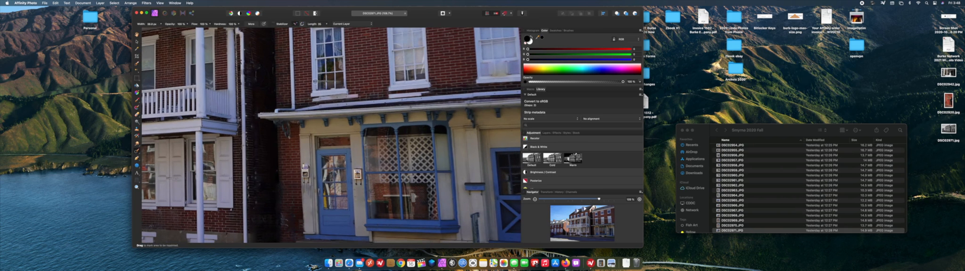
pyautogui.moveTo(316, 82); pyautogui.dragTo(340, 82)
pyautogui.scroll(-5, 369, 122)
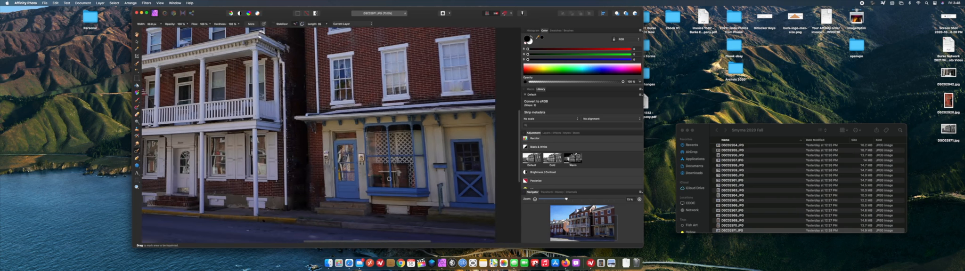
# Inpaint the small spot in the storefront's lattice window and the distractions in the porch building's ground-floor window right of the door.
pyautogui.moveTo(399, 176); pyautogui.dragTo(399, 177)
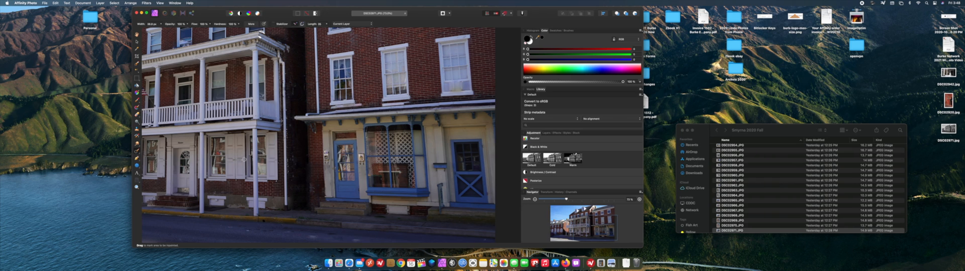
pyautogui.moveTo(214, 153); pyautogui.dragTo(215, 172)
pyautogui.moveTo(221, 141); pyautogui.dragTo(223, 141)
pyautogui.hscroll(-5, 260, 186)
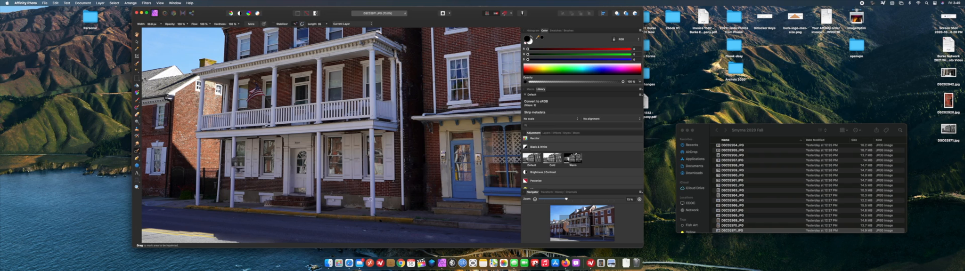
# Inpaint the objects and bright spots showing inside the lower part of the storefront's display window.
pyautogui.hscroll(9, 370, 200)
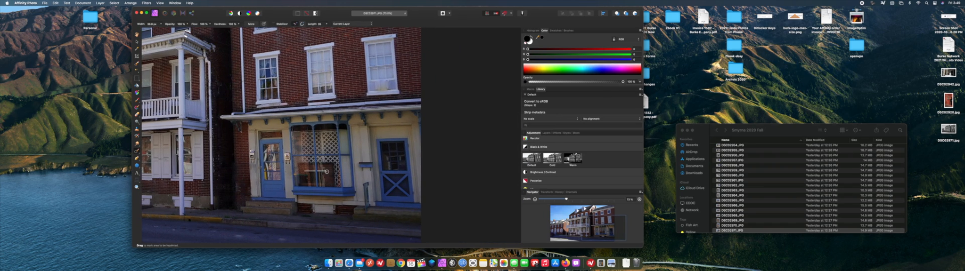
pyautogui.moveTo(327, 171); pyautogui.dragTo(311, 171)
pyautogui.moveTo(298, 177); pyautogui.dragTo(305, 183)
# Crop the photo, cutting off most of the parked car at the left edge, trimming the other edges slightly, and apply the crop.
pyautogui.scroll(-5, 374, 187)
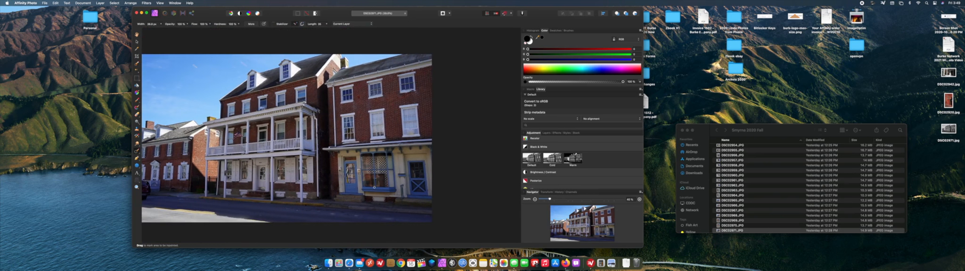
pyautogui.hscroll(-1, 374, 187)
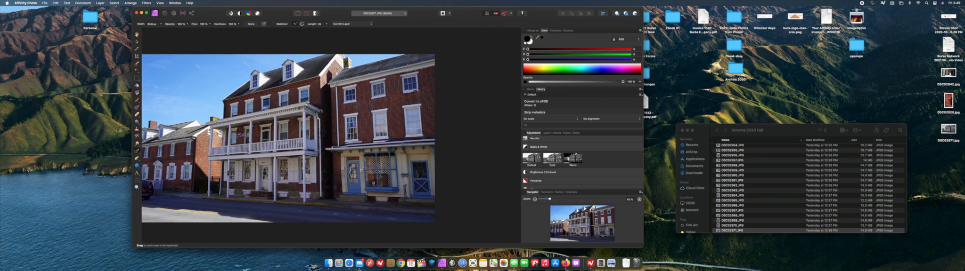
pyautogui.hscroll(-5, 374, 183)
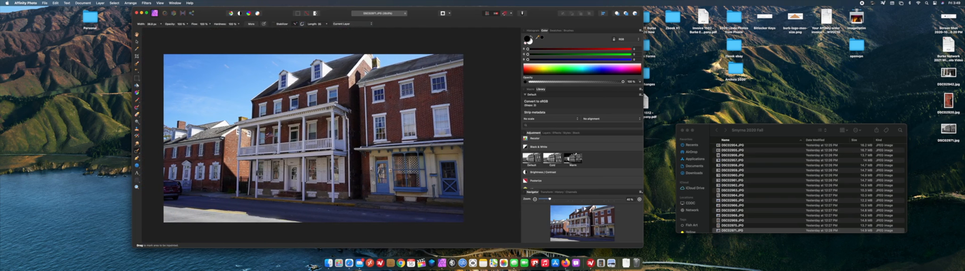
pyautogui.click(137, 57)
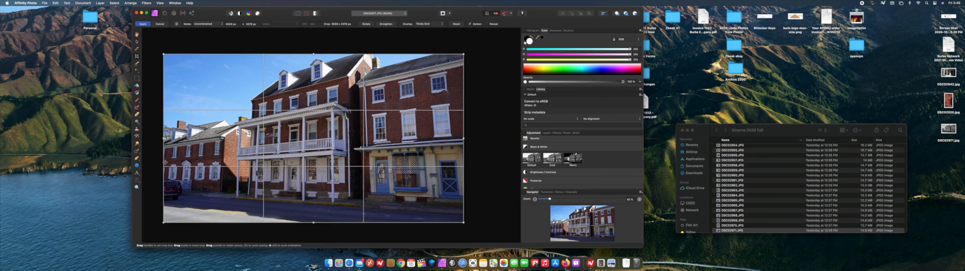
pyautogui.moveTo(163, 139); pyautogui.dragTo(186, 139)
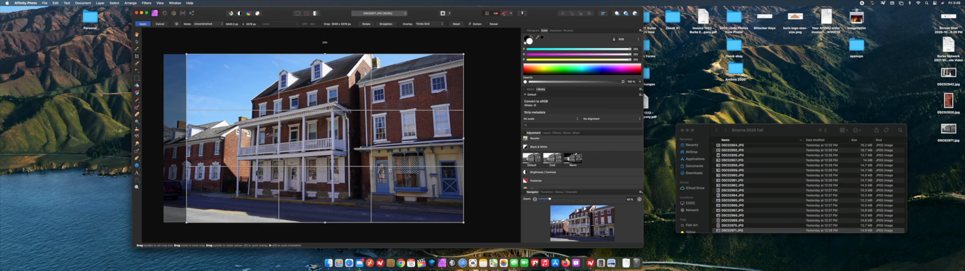
pyautogui.moveTo(324, 42); pyautogui.dragTo(324, 43)
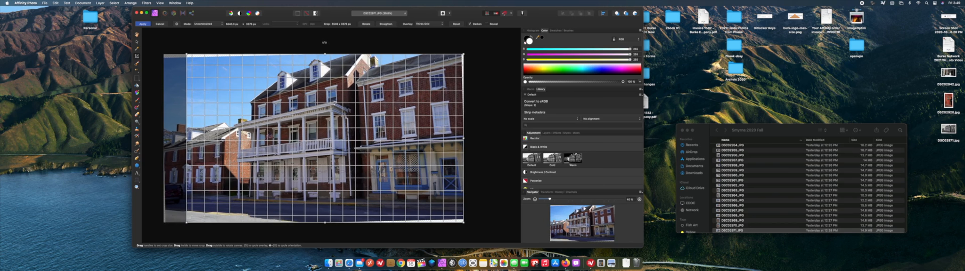
pyautogui.moveTo(324, 43); pyautogui.dragTo(324, 57)
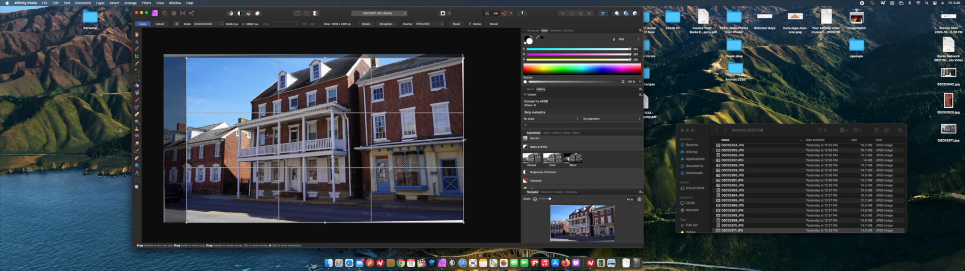
pyautogui.moveTo(464, 140); pyautogui.dragTo(462, 140)
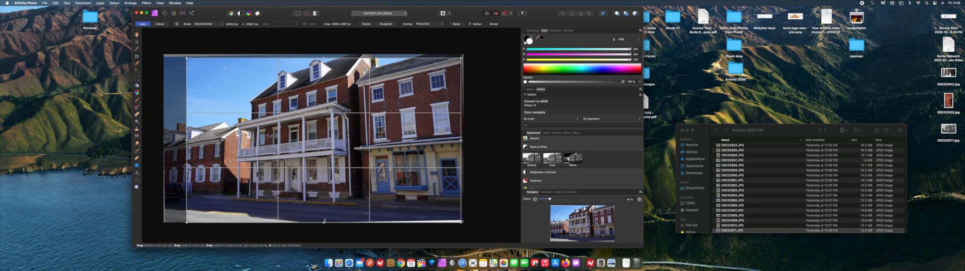
pyautogui.moveTo(324, 221); pyautogui.dragTo(323, 218)
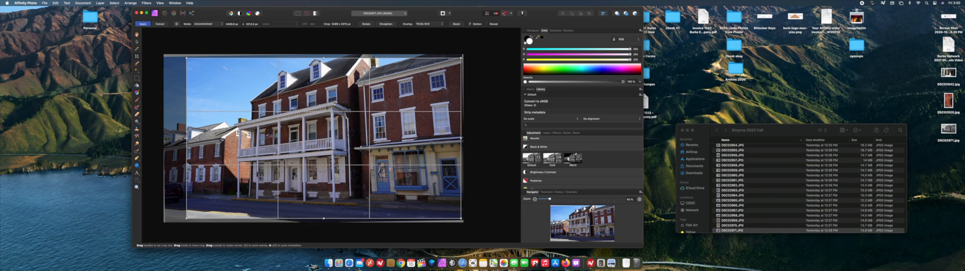
pyautogui.moveTo(186, 139); pyautogui.dragTo(184, 139)
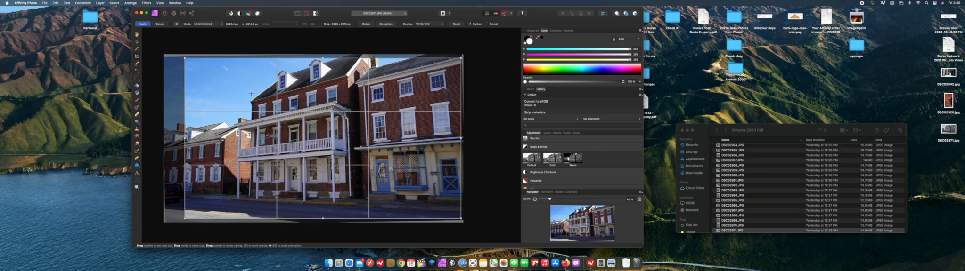
pyautogui.click(146, 24)
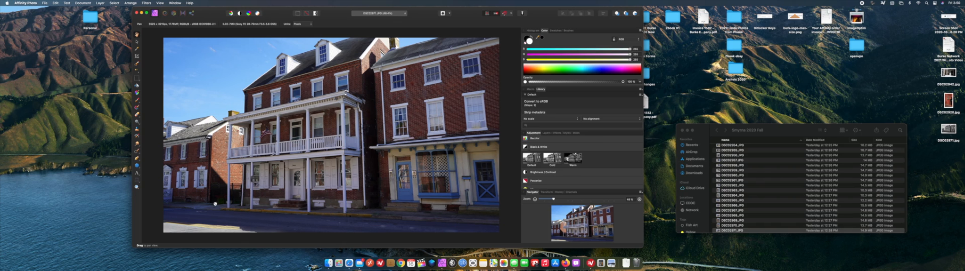
# With the Inpainting Brush, remove the thin vertical line at the left end of the porch building's facade on both floors.
pyautogui.click(137, 151)
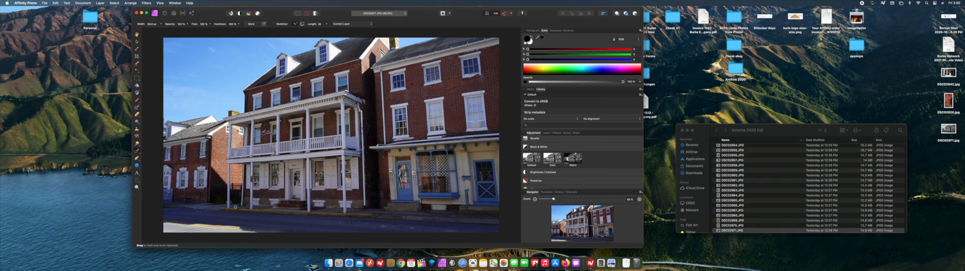
pyautogui.scroll(5, 222, 212)
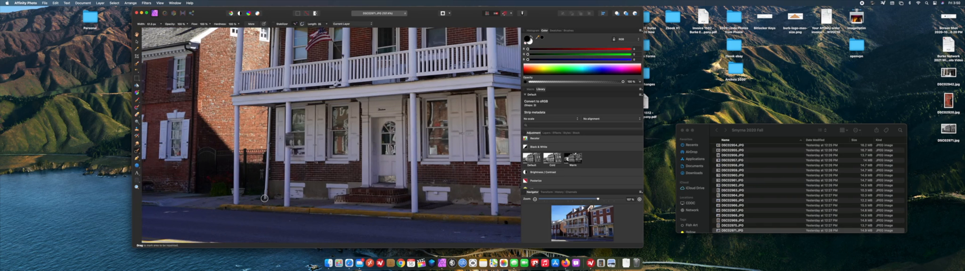
pyautogui.moveTo(264, 198); pyautogui.dragTo(269, 109)
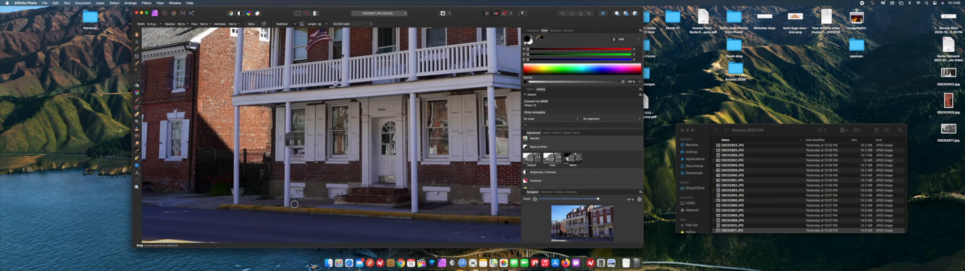
pyautogui.scroll(5, 335, 206)
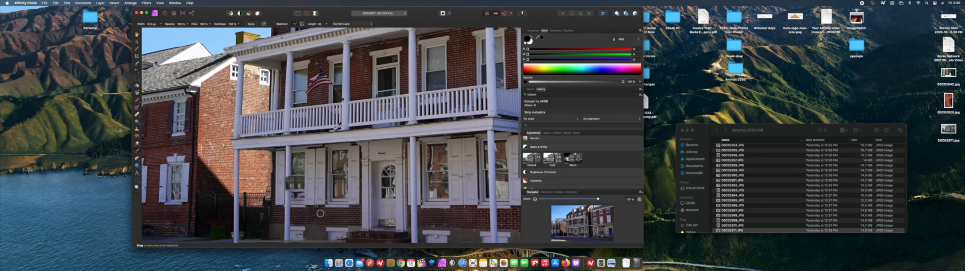
pyautogui.scroll(2, 302, 202)
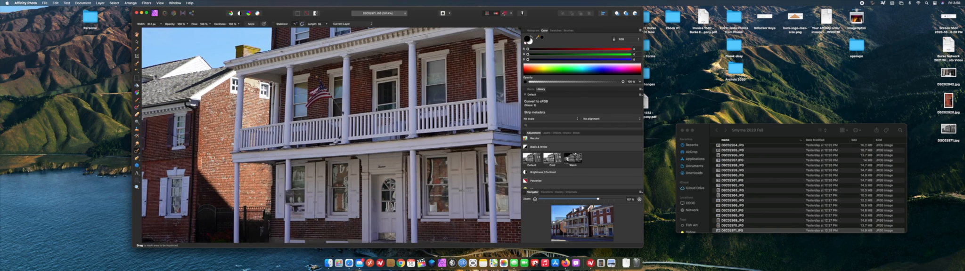
pyautogui.moveTo(272, 85); pyautogui.dragTo(271, 120)
# Inpaint the white downspout along the right corner of the porch building from the roofline down to the sidewalk.
pyautogui.hscroll(5, 376, 153)
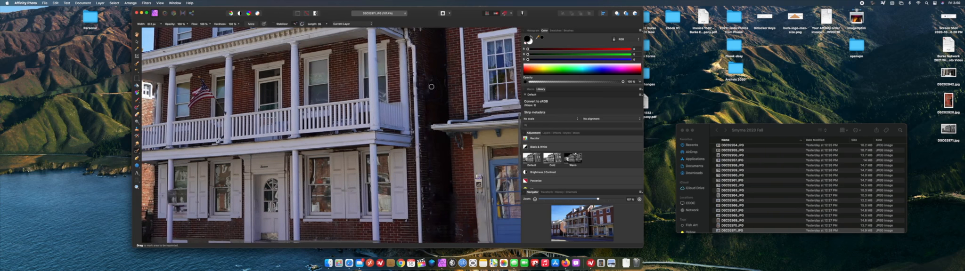
pyautogui.hscroll(3, 425, 93)
pyautogui.moveTo(405, 39); pyautogui.dragTo(417, 226)
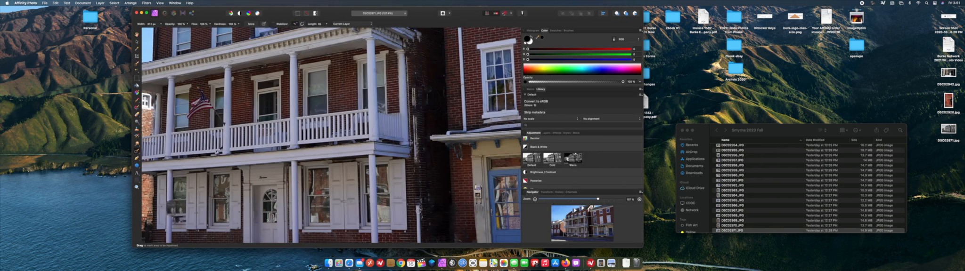
pyautogui.moveTo(418, 207); pyautogui.dragTo(419, 238)
pyautogui.scroll(-8, 443, 216)
pyautogui.moveTo(420, 189); pyautogui.dragTo(419, 146)
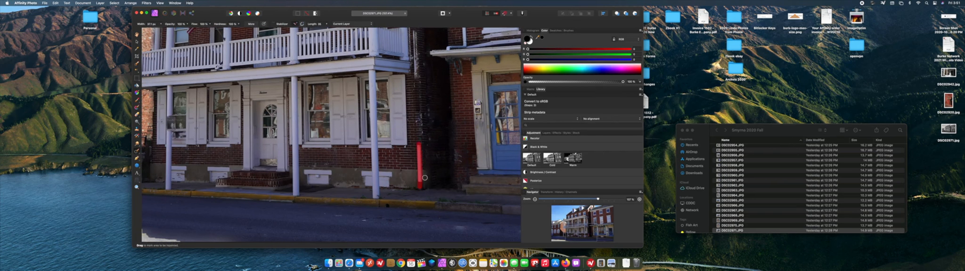
# Inpaint the leftover downspout traces on the dark wall beside the porch building's upper balcony.
pyautogui.scroll(7, 447, 179)
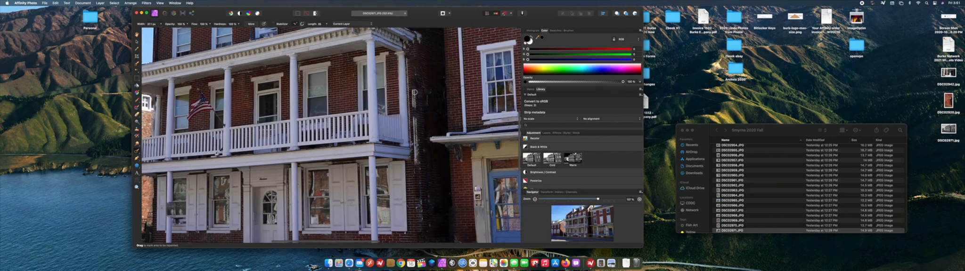
pyautogui.moveTo(414, 90); pyautogui.dragTo(414, 108)
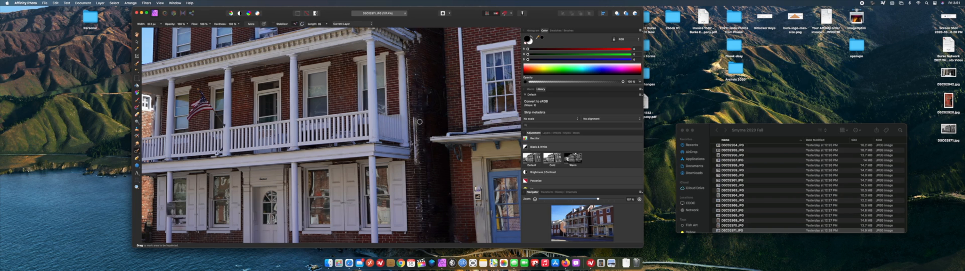
pyautogui.moveTo(415, 119); pyautogui.dragTo(415, 164)
# Enlarge the brush and inpaint the vertical line down the left edge of the storefront building's upper brick wall.
pyautogui.scroll(2, 465, 202)
pyautogui.scroll(5, 464, 201)
pyautogui.hscroll(5, 465, 201)
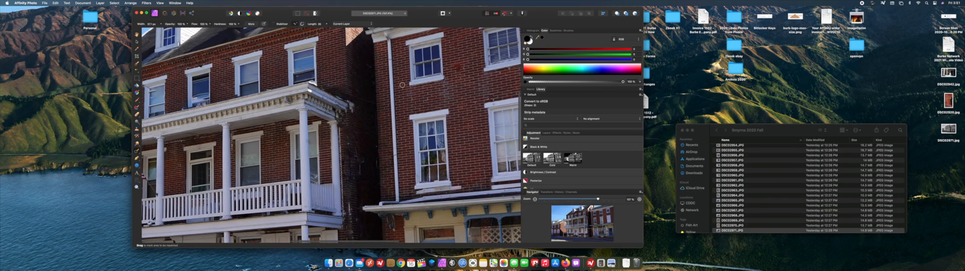
pyautogui.press(']')
pyautogui.press(']')
pyautogui.press(']')
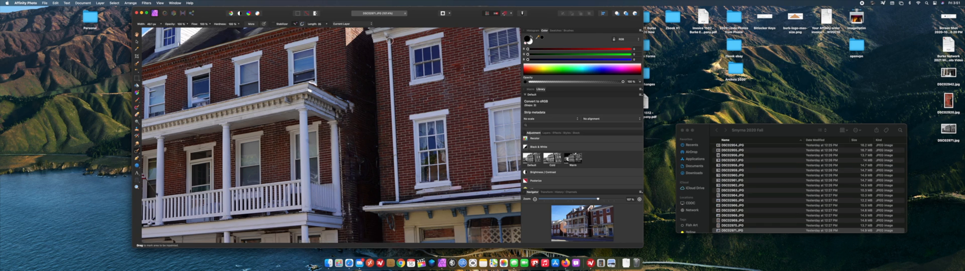
pyautogui.moveTo(385, 34)
pyautogui.mouseDown()
pyautogui.moveTo(396, 198)
pyautogui.moveTo(381, 203)
pyautogui.mouseUp()
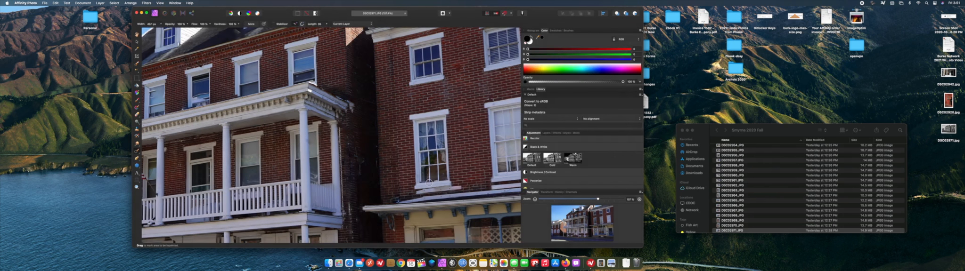
pyautogui.scroll(-2, 427, 126)
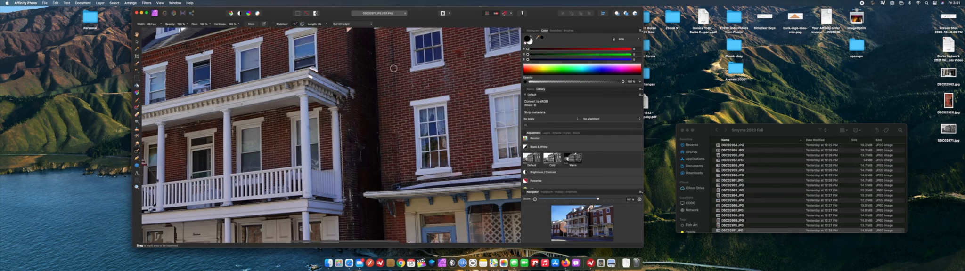
# Inpaint the vertical strip of brick left of the storefront building's upper windows, down to the storefront roof.
pyautogui.scroll(2, 393, 69)
pyautogui.scroll(2, 393, 69)
pyautogui.moveTo(394, 61); pyautogui.dragTo(393, 144)
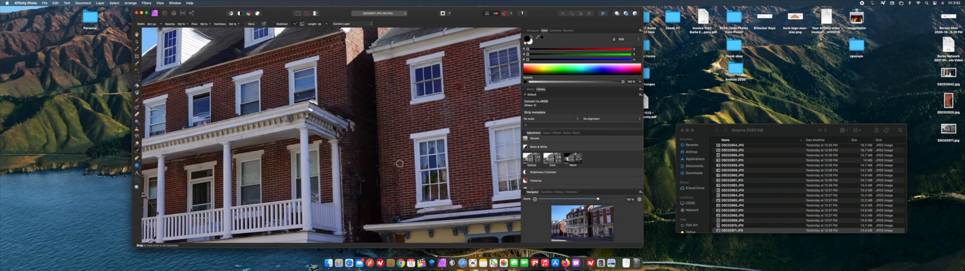
pyautogui.moveTo(398, 152); pyautogui.dragTo(400, 213)
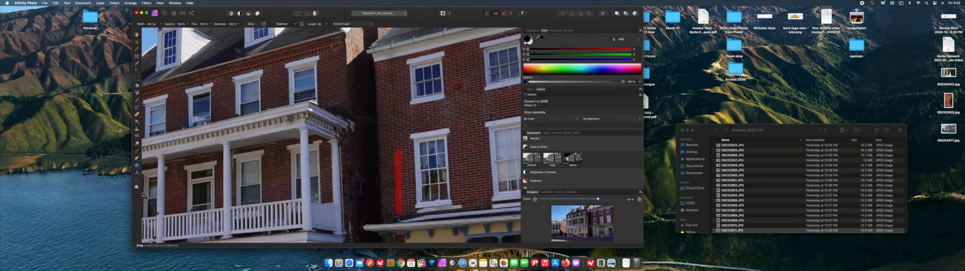
# Inspect the storefront building's upper wall and the whole photo for remaining distractions.
pyautogui.hscroll(3, 480, 156)
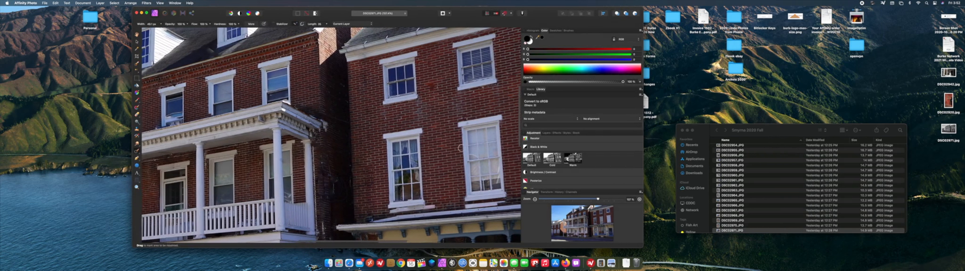
pyautogui.hscroll(4, 432, 89)
pyautogui.hscroll(8, 433, 125)
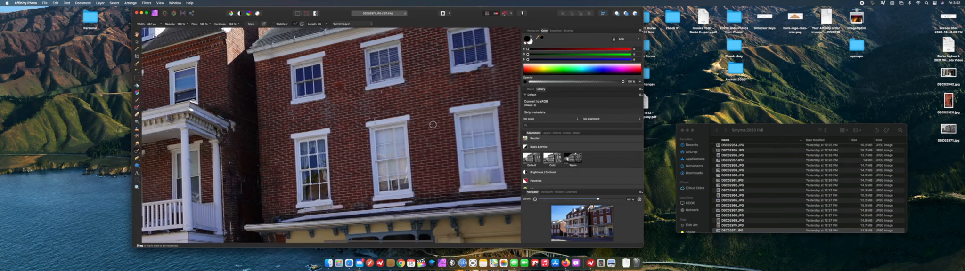
pyautogui.scroll(5, 433, 125)
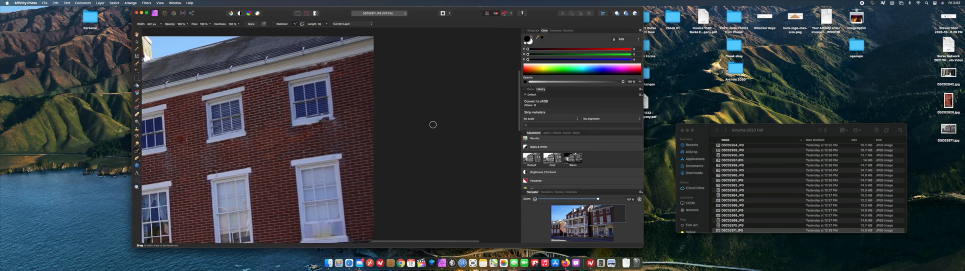
pyautogui.scroll(3, 421, 125)
pyautogui.scroll(-10, 421, 124)
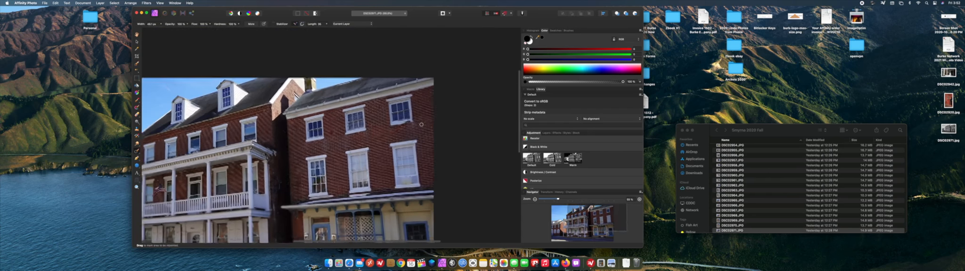
pyautogui.scroll(-2, 297, 132)
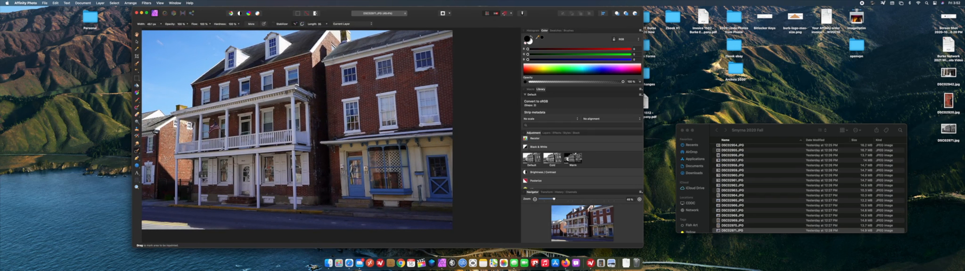
# Add a default Black & White adjustment to the photo and move its settings clear of the image.
pyautogui.hscroll(-10, 421, 125)
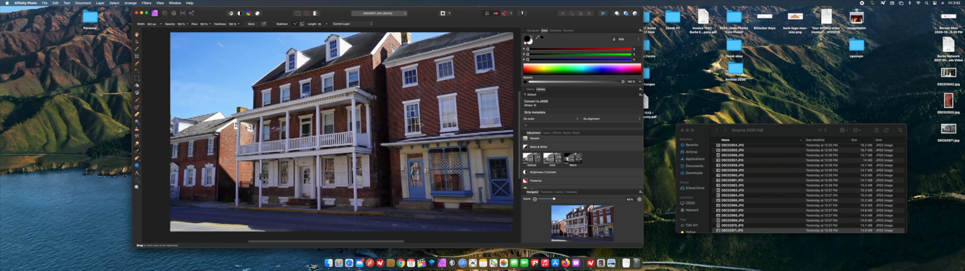
pyautogui.hscroll(3, 421, 126)
pyautogui.hscroll(-1, 421, 125)
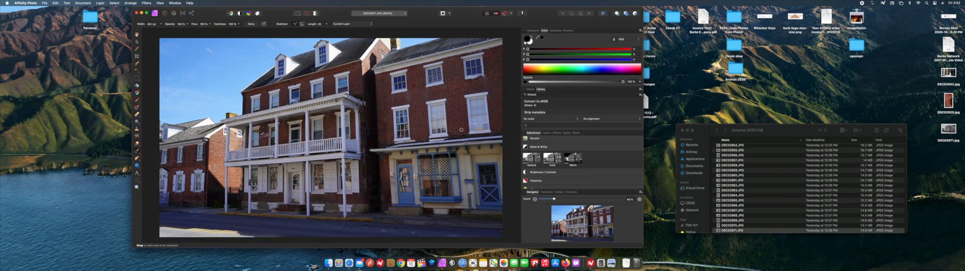
pyautogui.hscroll(3, 462, 130)
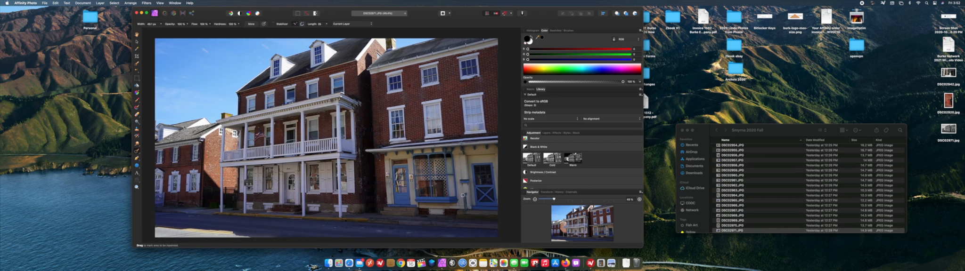
pyautogui.click(531, 157)
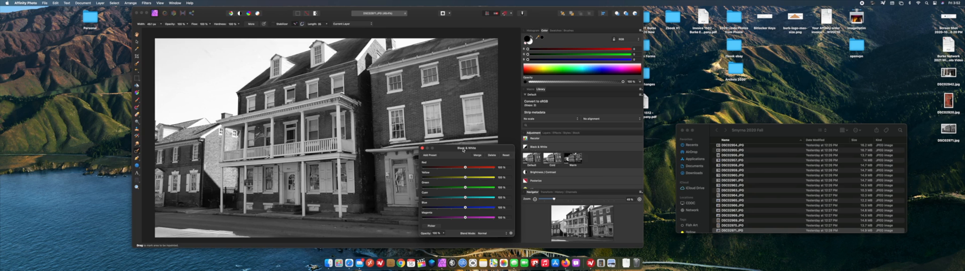
pyautogui.moveTo(463, 149); pyautogui.dragTo(552, 131)
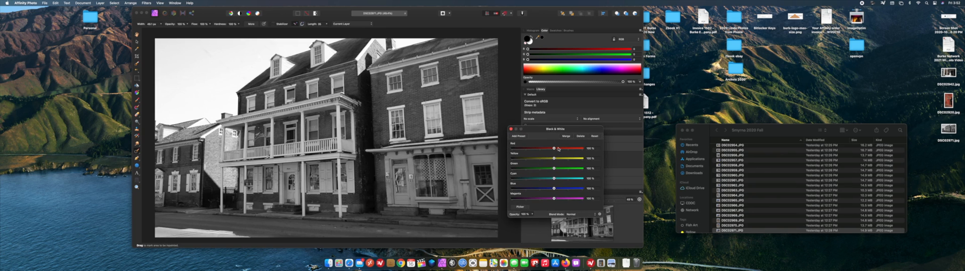
# Lower the Black & White adjustment's red, yellow, green, cyan and blue levels, adjust magenta, and close its settings.
pyautogui.moveTo(554, 149); pyautogui.dragTo(552, 149)
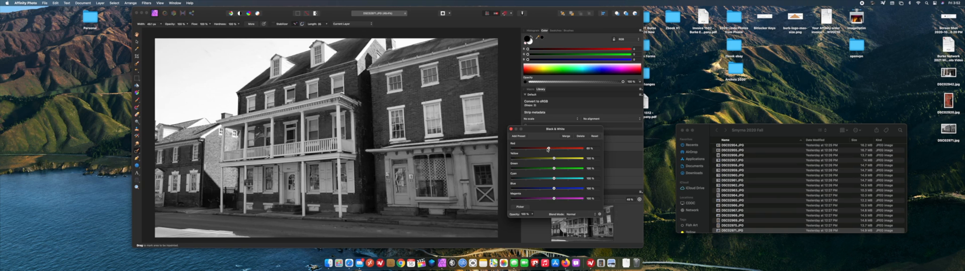
pyautogui.moveTo(547, 150); pyautogui.dragTo(546, 149)
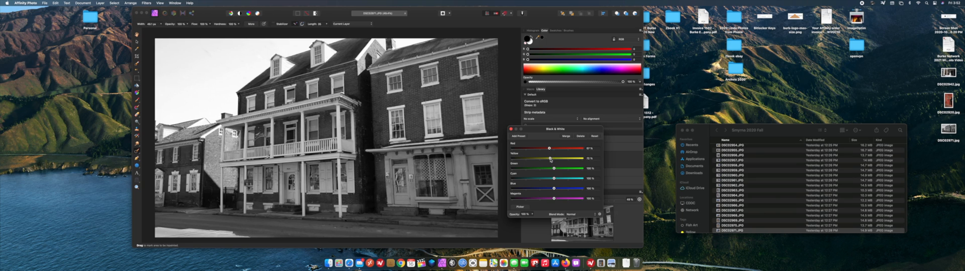
pyautogui.moveTo(548, 160); pyautogui.dragTo(547, 172)
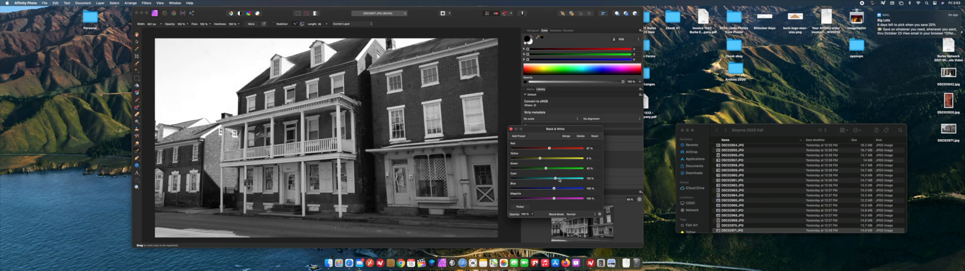
pyautogui.moveTo(554, 180)
pyautogui.mouseDown()
pyautogui.moveTo(564, 179)
pyautogui.moveTo(546, 180)
pyautogui.mouseUp()
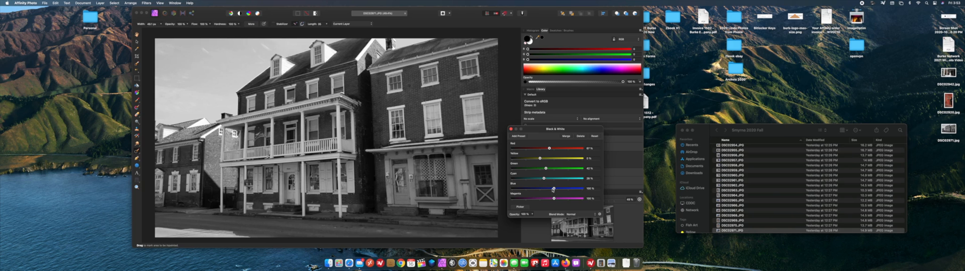
pyautogui.moveTo(553, 189); pyautogui.dragTo(544, 188)
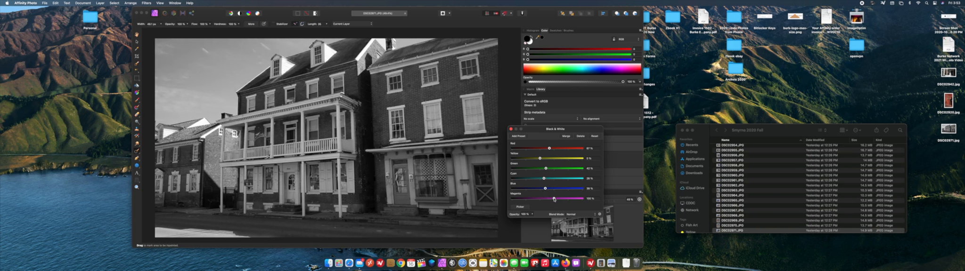
pyautogui.moveTo(548, 199); pyautogui.dragTo(572, 198)
pyautogui.click(510, 129)
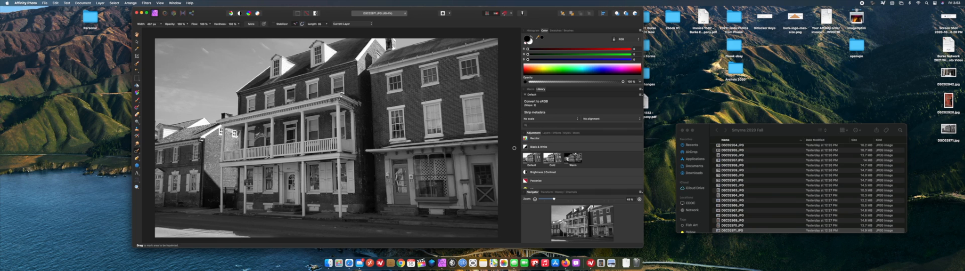
# Export the black-and-white photo to the Desktop as a best-quality JPEG named Old Time House.
pyautogui.click(44, 4)
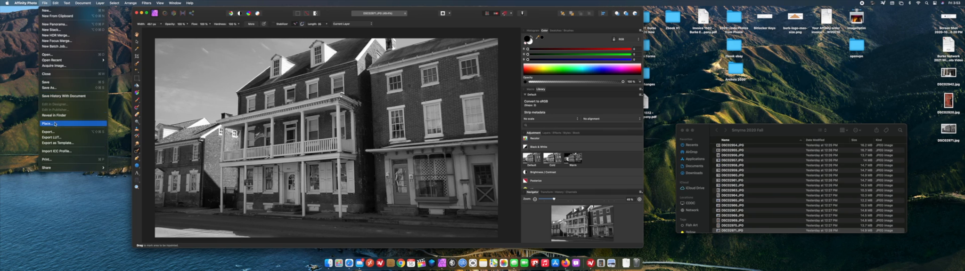
pyautogui.click(47, 132)
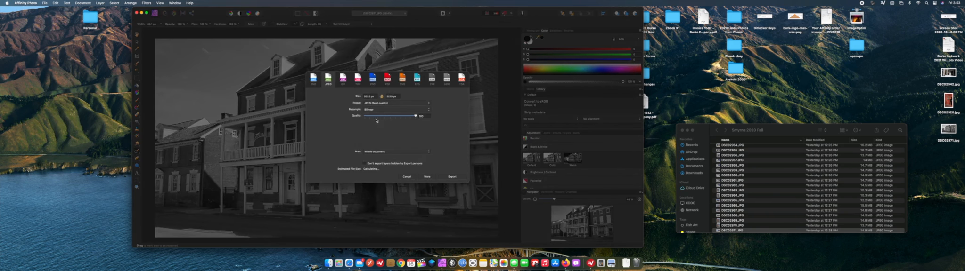
pyautogui.click(452, 177)
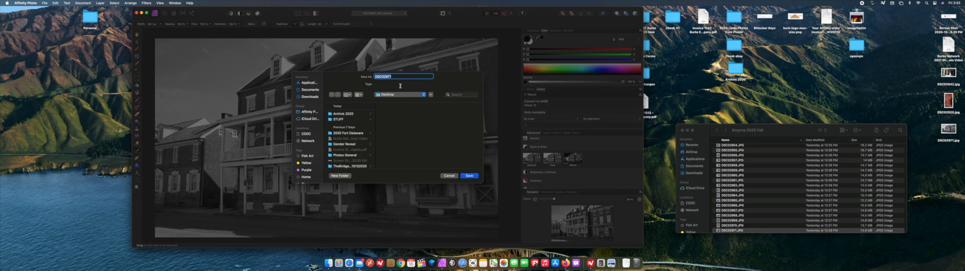
pyautogui.write('Old Time House')
pyautogui.press('Return')
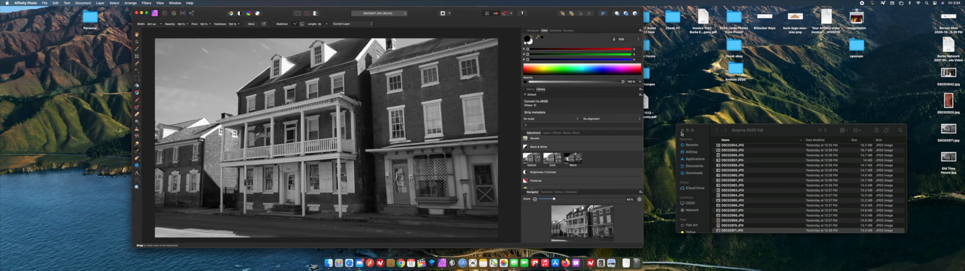
# Close the photo folder window and the edited photo document, leaving the desktop clear.
pyautogui.click(682, 130)
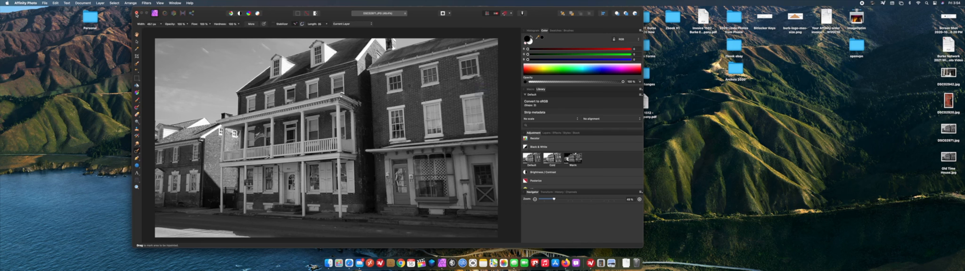
pyautogui.click(136, 15)
pyautogui.click(485, 109)
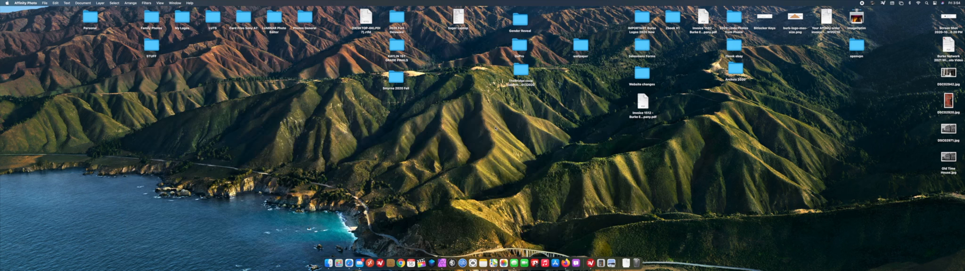
pyautogui.click(494, 129)
# Open the exported Old Time House.jpg from the desktop in Luminar 4.
pyautogui.click(948, 158)
pyautogui.rightClick(948, 150)
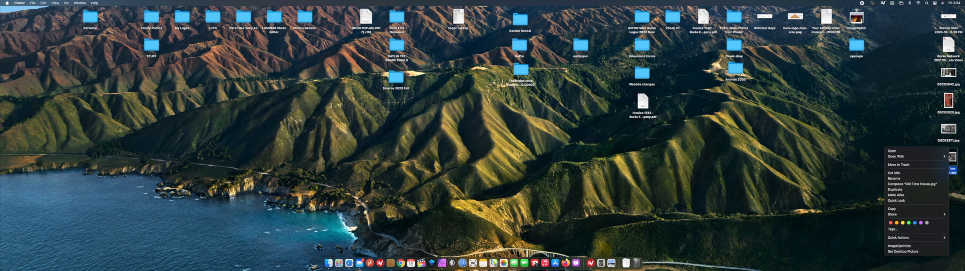
pyautogui.moveTo(897, 156)
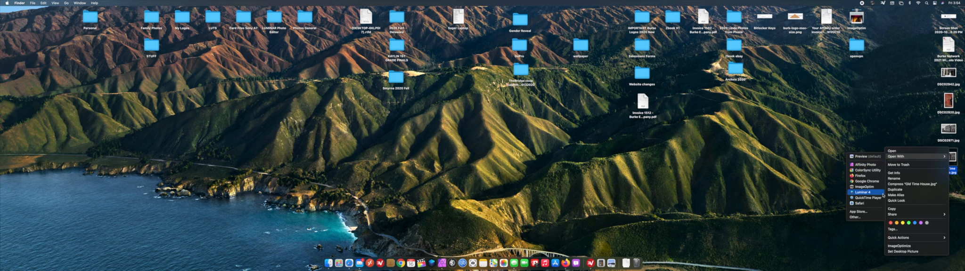
pyautogui.click(867, 192)
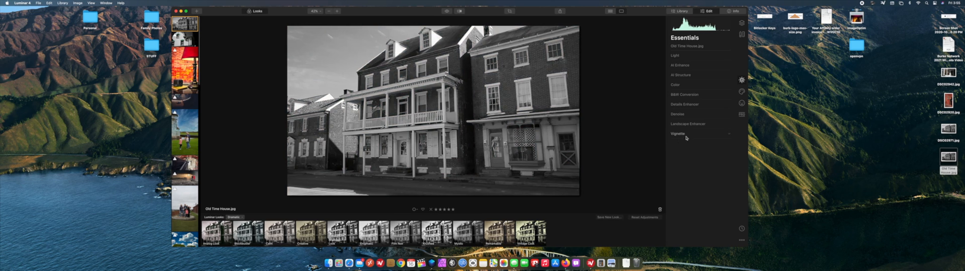
# Switch the Luminar Looks to the Street collection.
pyautogui.click(234, 217)
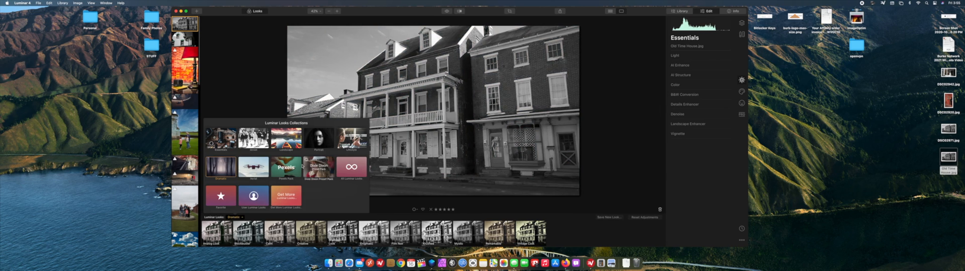
pyautogui.click(254, 139)
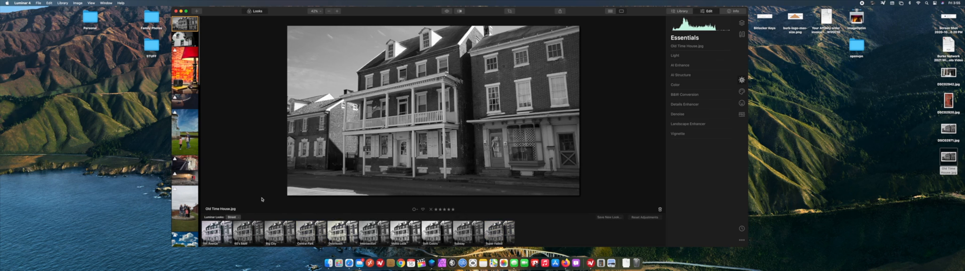
# Try the Street looks on the photo one after another and apply the last one, Super Faded.
pyautogui.click(216, 232)
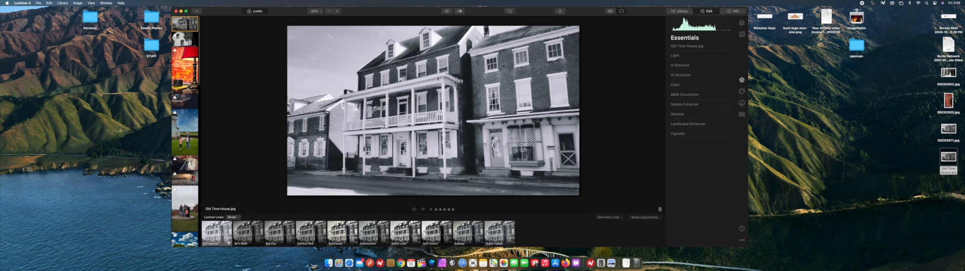
pyautogui.click(248, 232)
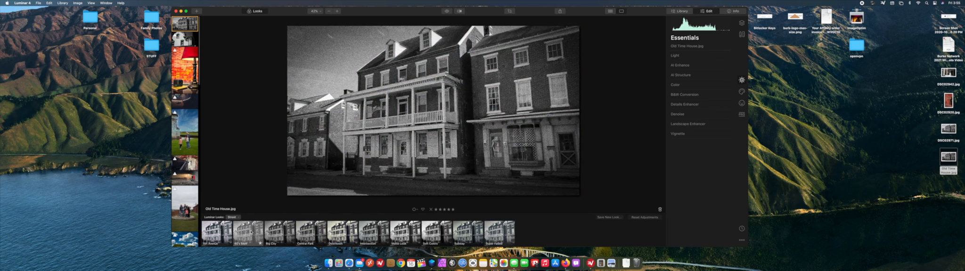
pyautogui.click(290, 233)
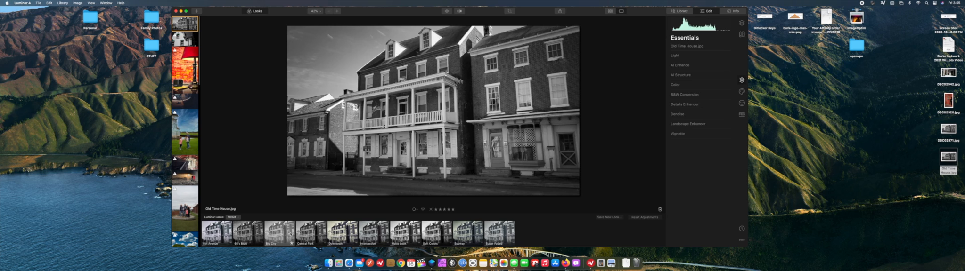
pyautogui.click(311, 233)
pyautogui.click(337, 233)
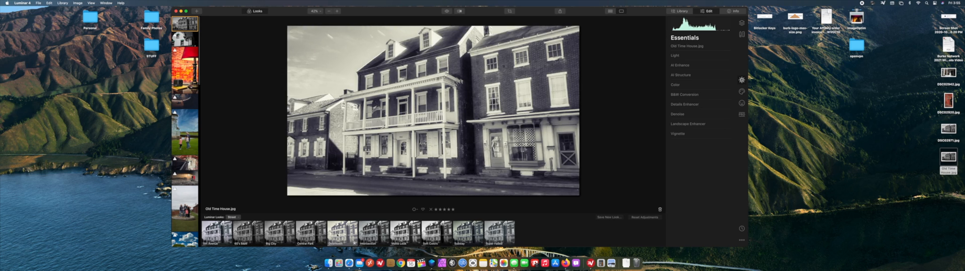
pyautogui.click(370, 234)
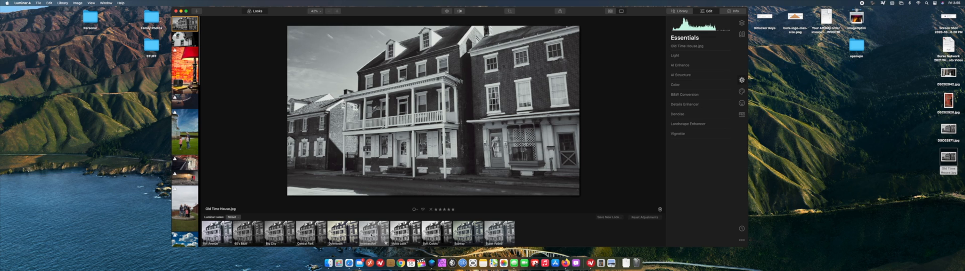
pyautogui.click(403, 233)
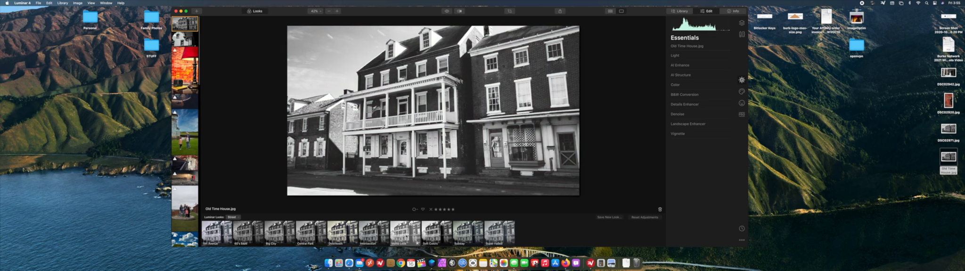
pyautogui.click(437, 234)
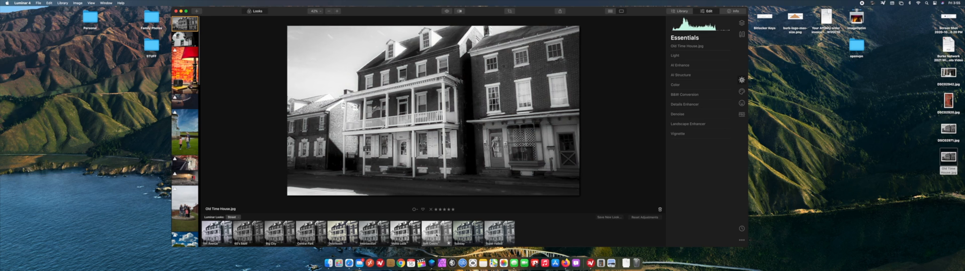
pyautogui.click(415, 235)
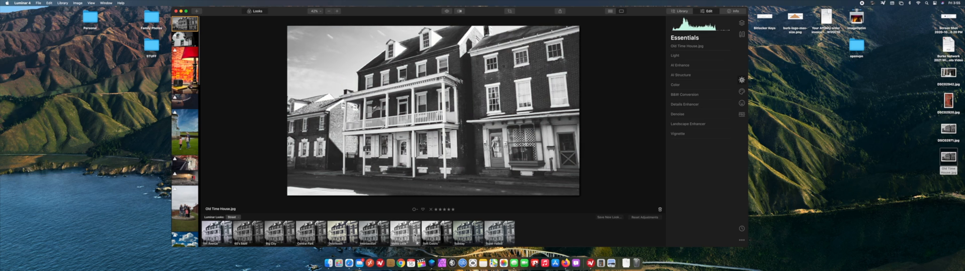
pyautogui.click(428, 235)
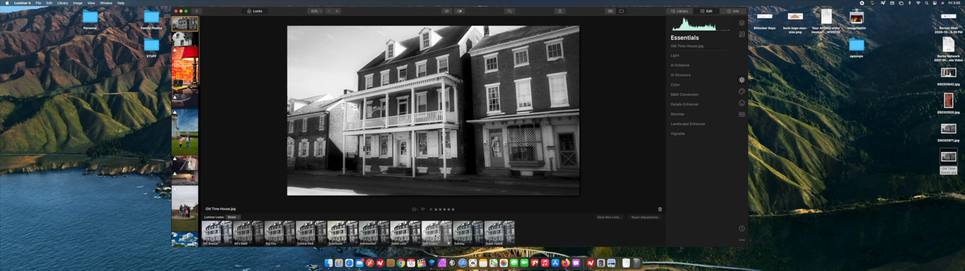
pyautogui.click(408, 234)
pyautogui.click(433, 234)
pyautogui.click(466, 234)
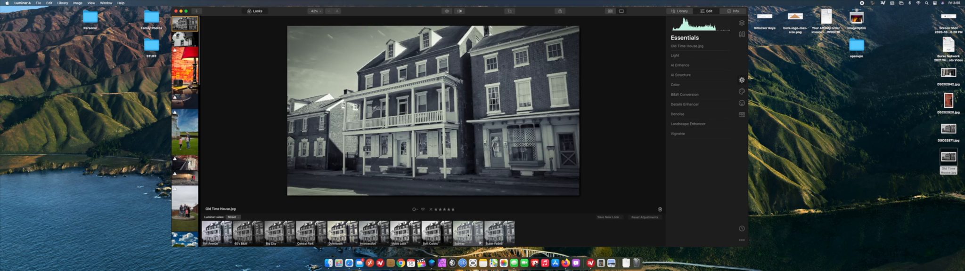
pyautogui.click(498, 234)
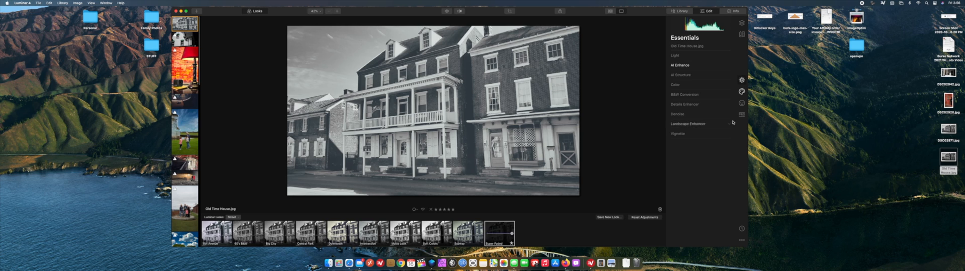
# Try Blue Sky 1 and Blue Sky 2 on the photo with the creative AI Sky Replacement tool.
pyautogui.click(741, 91)
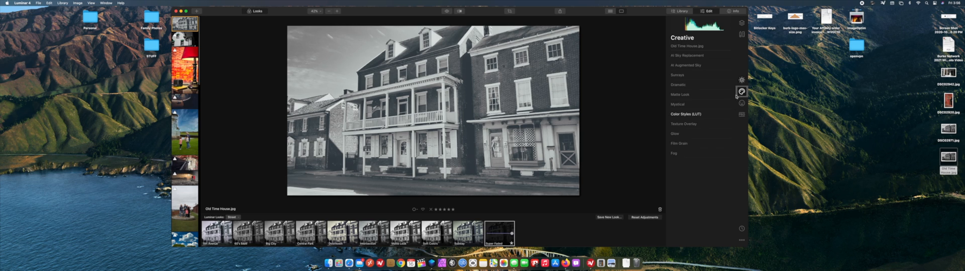
pyautogui.click(701, 55)
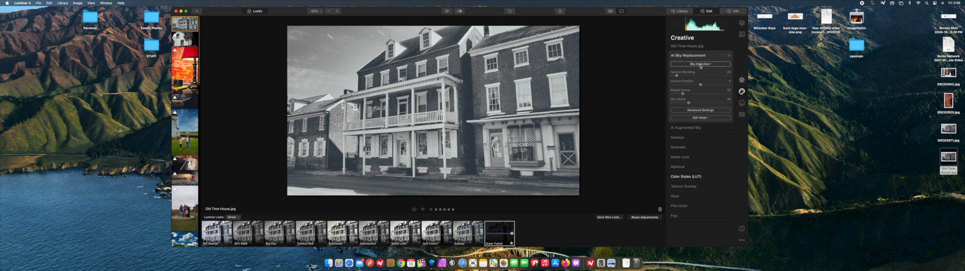
pyautogui.click(700, 65)
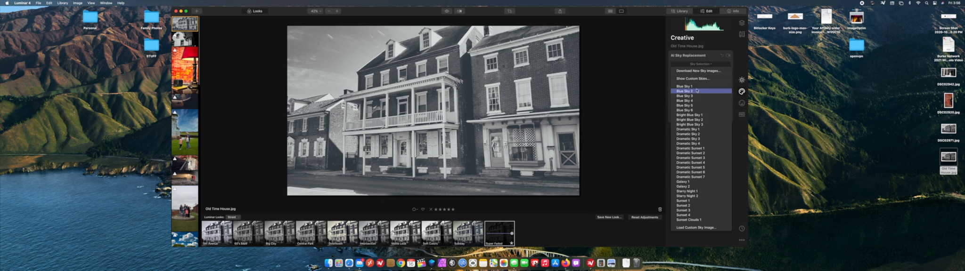
pyautogui.click(697, 88)
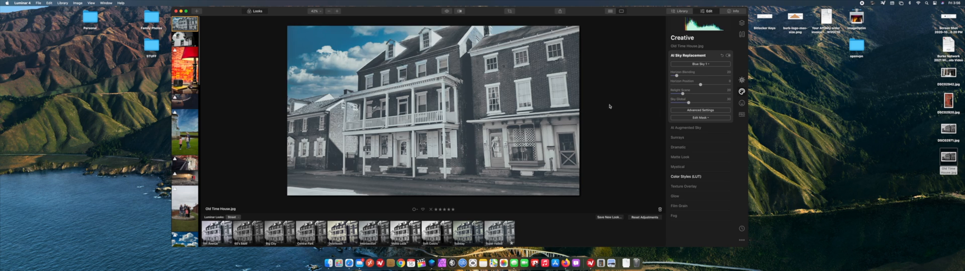
pyautogui.click(696, 65)
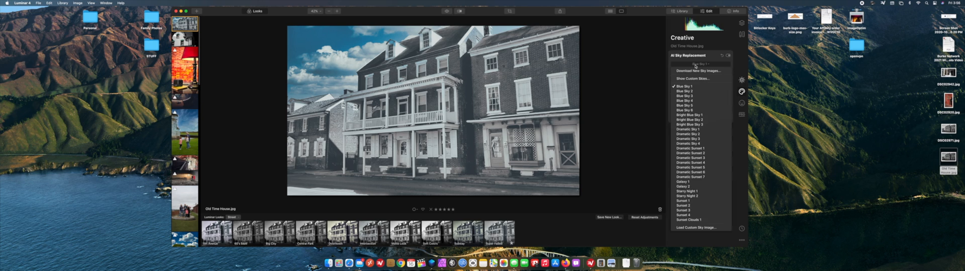
pyautogui.click(694, 92)
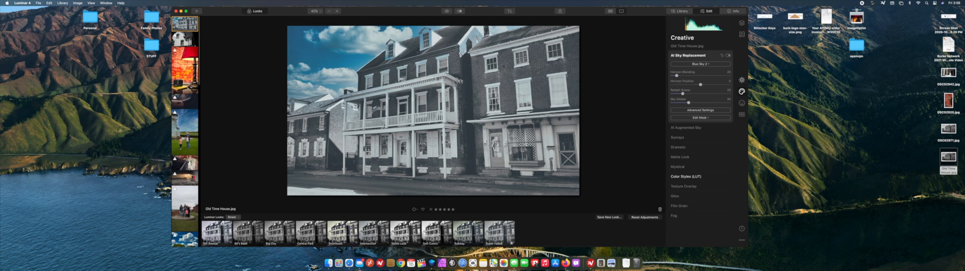
# Replace the photo's sky with Dramatic Sky 3 and collapse the AI Sky Replacement settings.
pyautogui.doubleClick(427, 42)
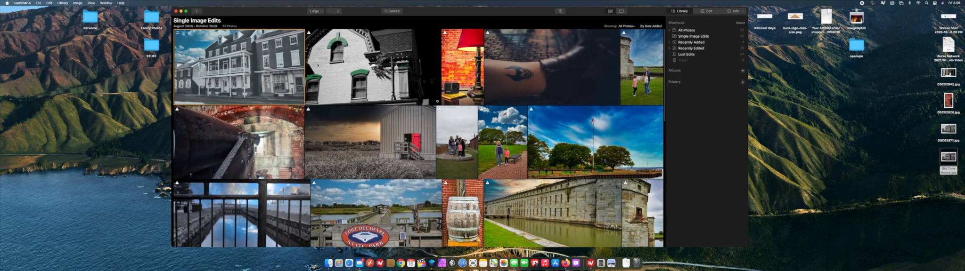
pyautogui.doubleClick(295, 66)
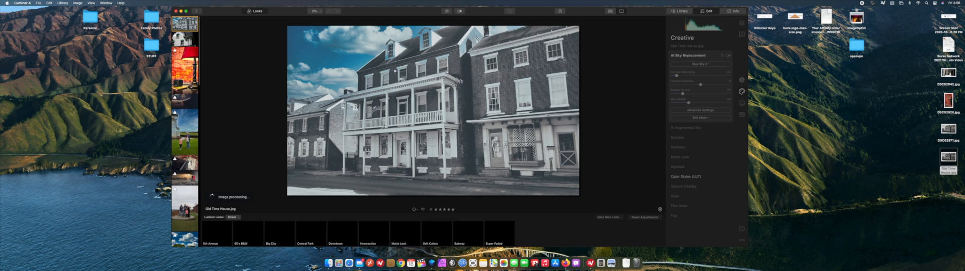
pyautogui.doubleClick(430, 82)
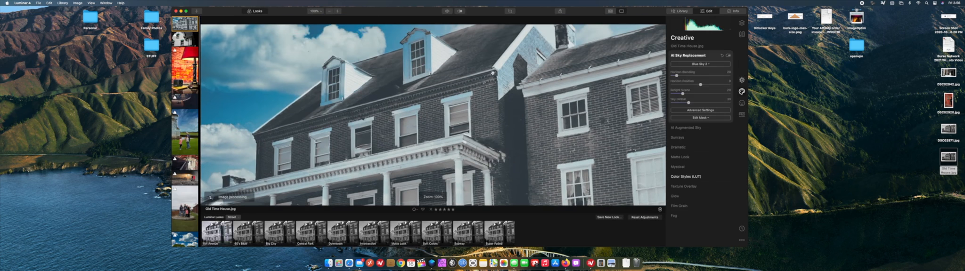
pyautogui.doubleClick(406, 73)
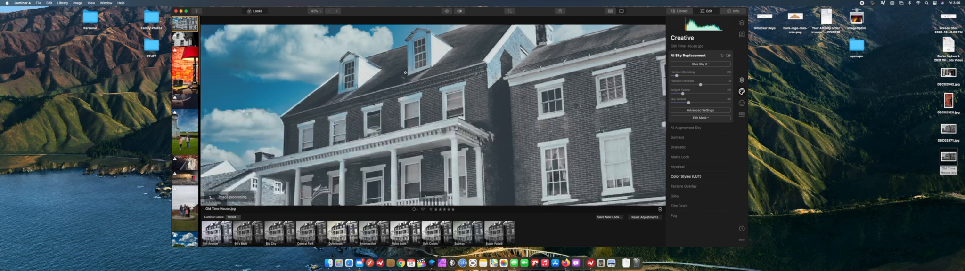
pyautogui.click(701, 64)
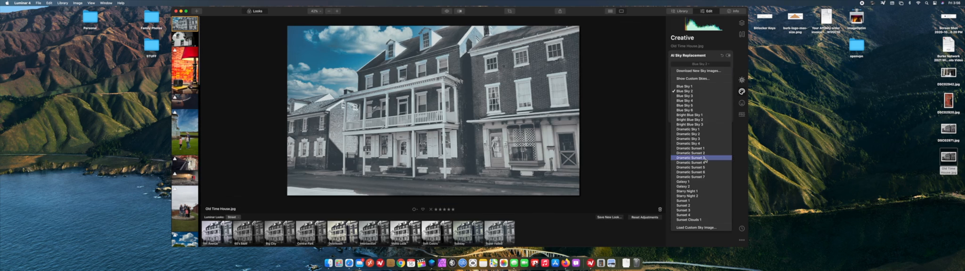
pyautogui.click(703, 139)
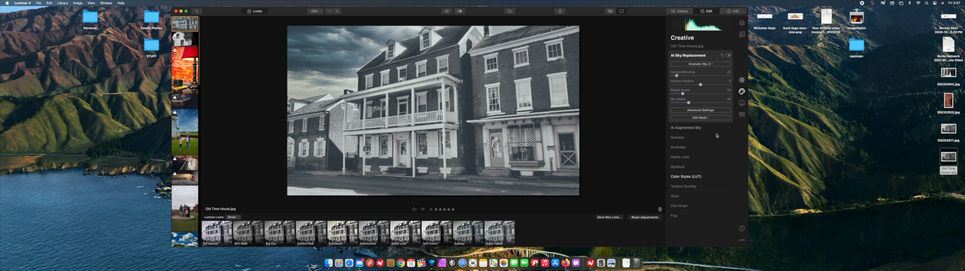
pyautogui.click(686, 57)
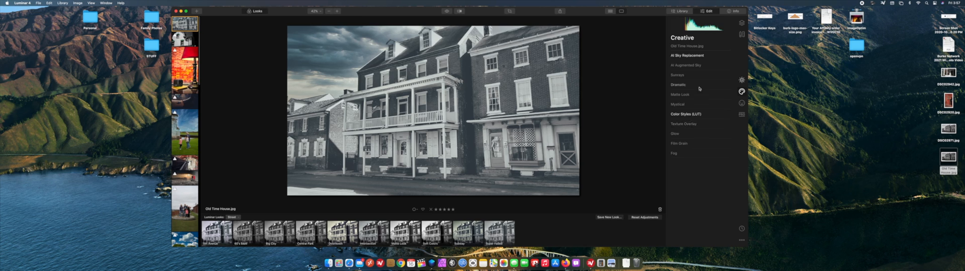
# Add Sunrays with the amount at about 35 and the sun center at the photo's left edge, just above the low house's roof.
pyautogui.click(699, 78)
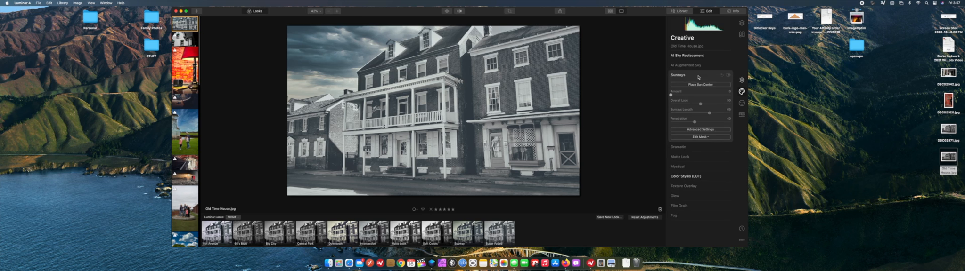
pyautogui.click(700, 85)
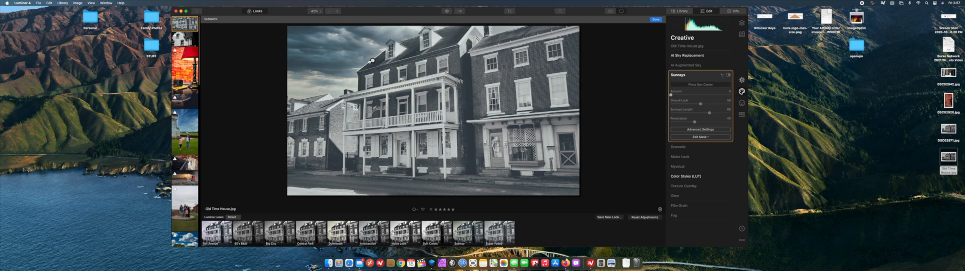
pyautogui.moveTo(375, 60); pyautogui.dragTo(286, 78)
pyautogui.moveTo(671, 94); pyautogui.dragTo(692, 98)
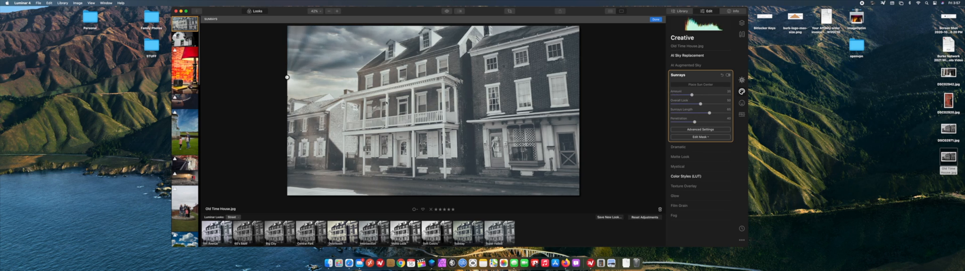
pyautogui.moveTo(287, 77); pyautogui.dragTo(291, 83)
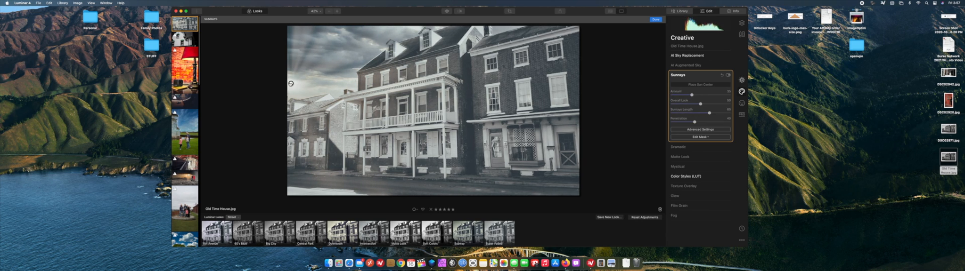
pyautogui.click(684, 85)
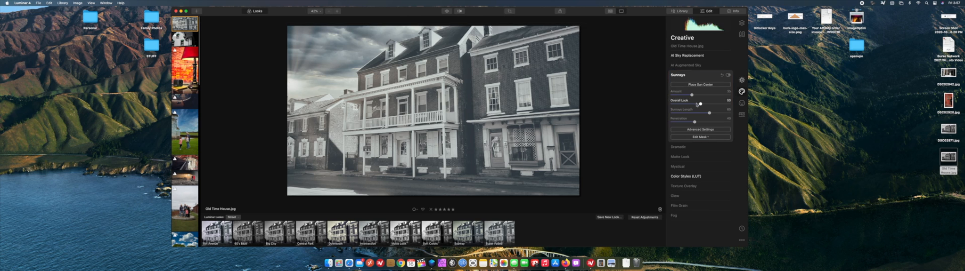
# Lower the Sunrays Overall Look to about 10, Sunrays Length to about 50 and Penetration to about 20.
pyautogui.moveTo(700, 105); pyautogui.dragTo(675, 107)
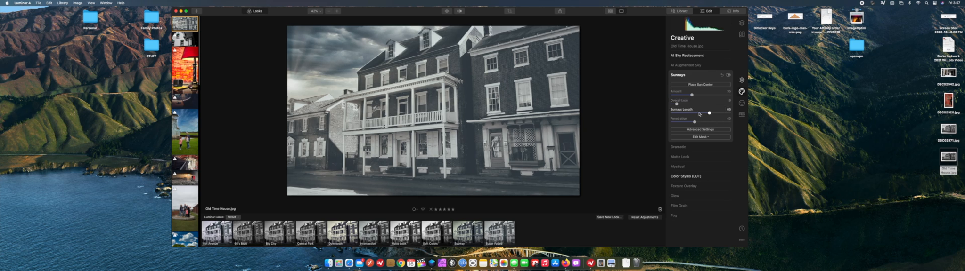
pyautogui.moveTo(710, 115); pyautogui.dragTo(703, 114)
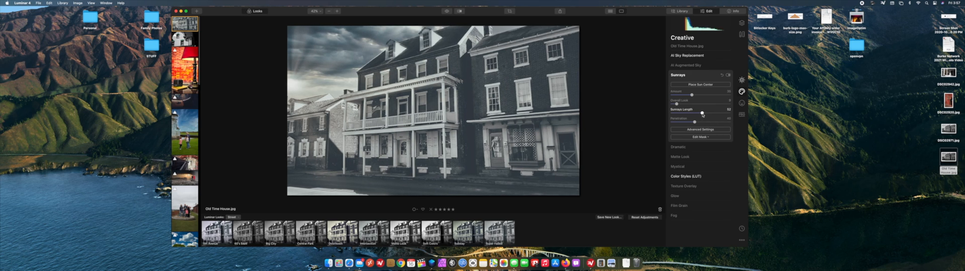
pyautogui.moveTo(695, 122)
pyautogui.mouseDown()
pyautogui.moveTo(706, 122)
pyautogui.moveTo(679, 123)
pyautogui.mouseUp()
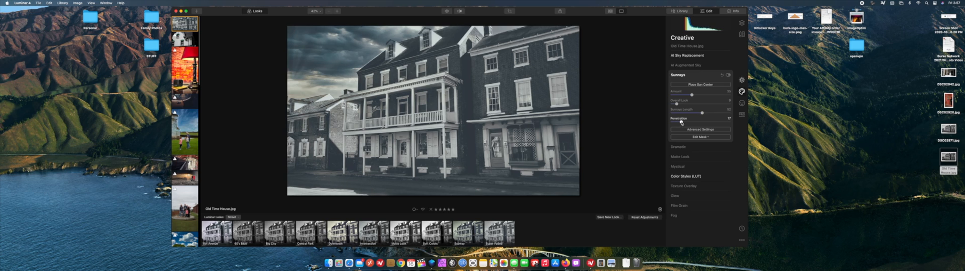
pyautogui.press('Right')
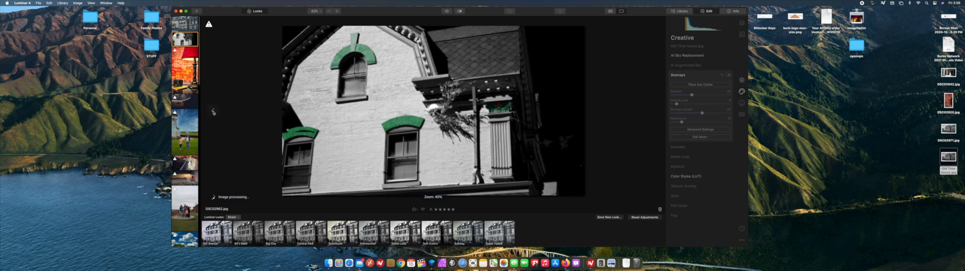
pyautogui.click(213, 112)
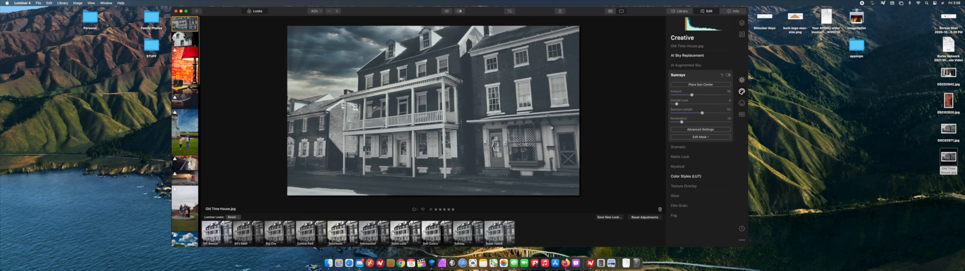
# Add the Mystical effect to the photo with its amount raised to about 35.
pyautogui.click(697, 177)
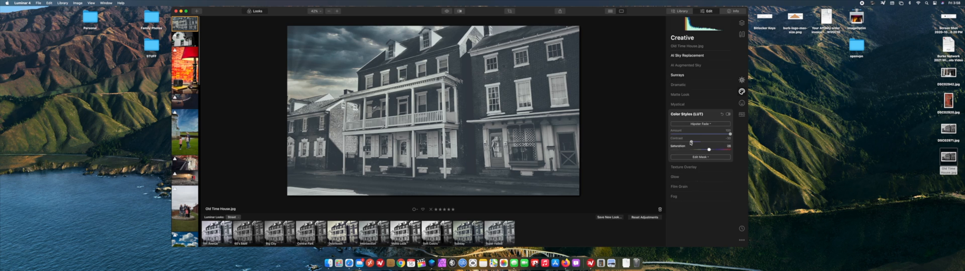
pyautogui.click(701, 116)
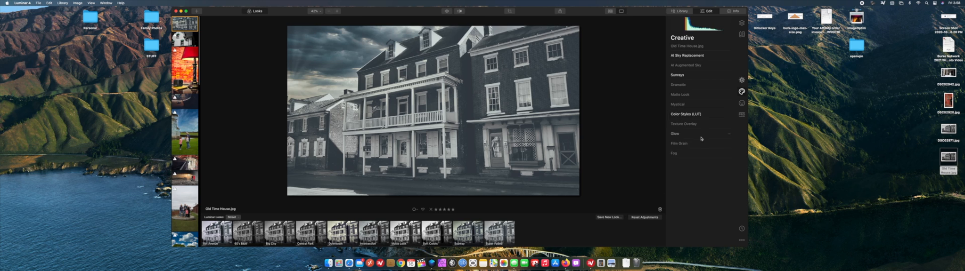
pyautogui.click(679, 104)
pyautogui.moveTo(671, 118); pyautogui.dragTo(693, 120)
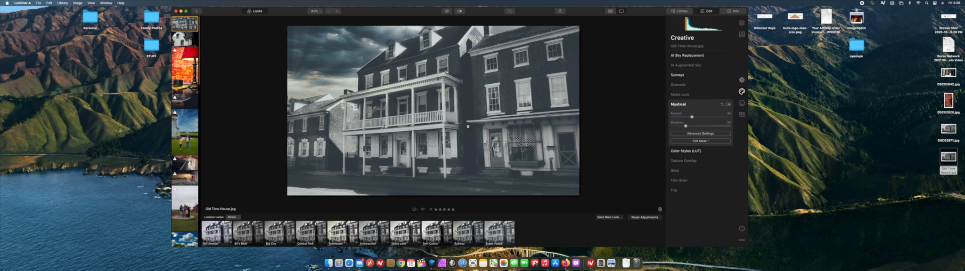
# Share the edited house photo by Mail.
pyautogui.click(40, 3)
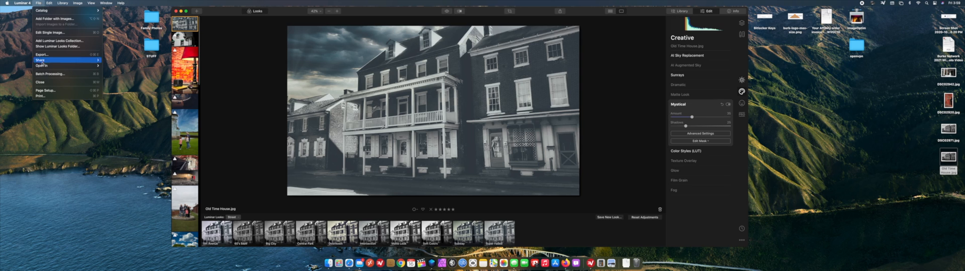
pyautogui.moveTo(41, 62)
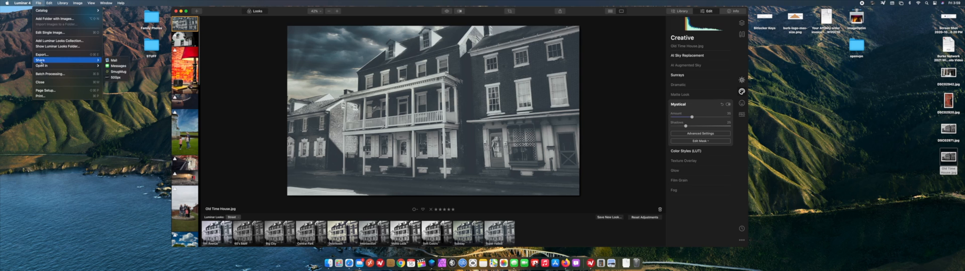
pyautogui.click(117, 62)
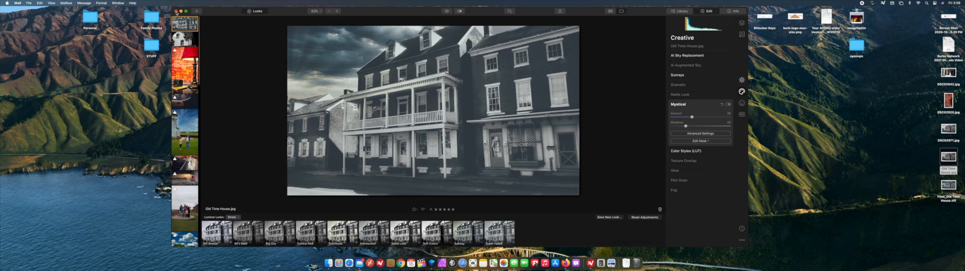
# Close the Luminar 4 window and preview Final_Old Time House.tiff from the desktop.
pyautogui.click(224, 37)
pyautogui.click(176, 11)
pyautogui.click(502, 139)
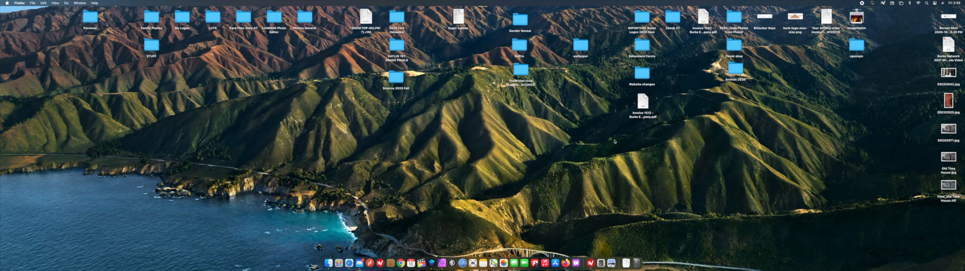
pyautogui.click(950, 186)
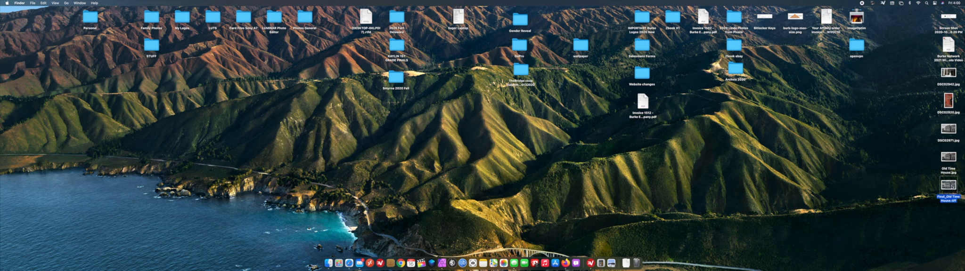
pyautogui.press('space')
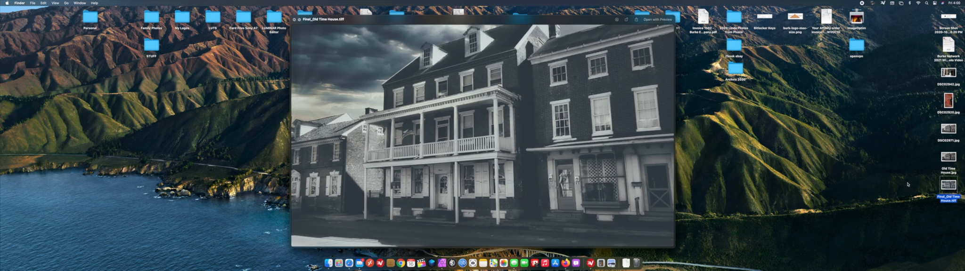